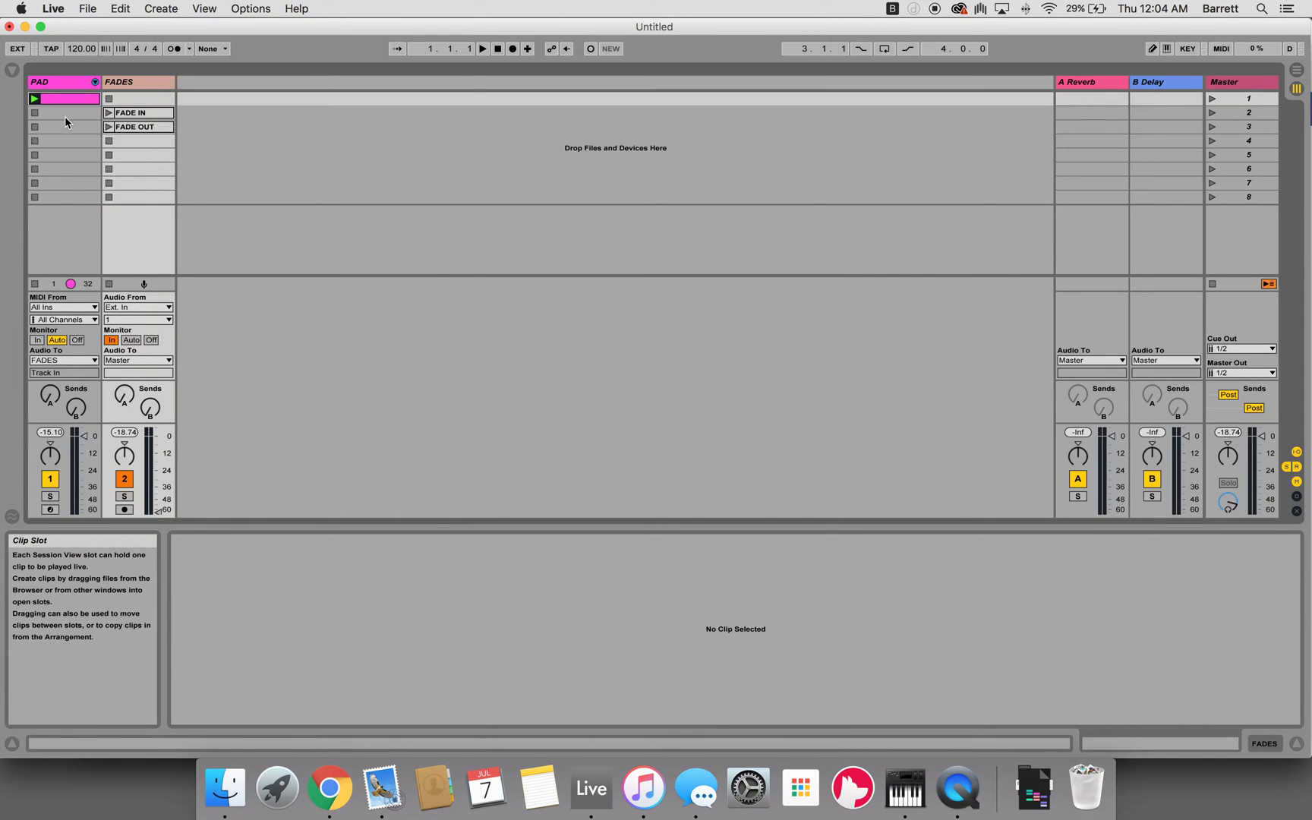
Audition the FADE IN and FADE OUT clips over the PAD clip, then delete the FADES track
{"action": "left_click", "coordinate": [60, 97]}
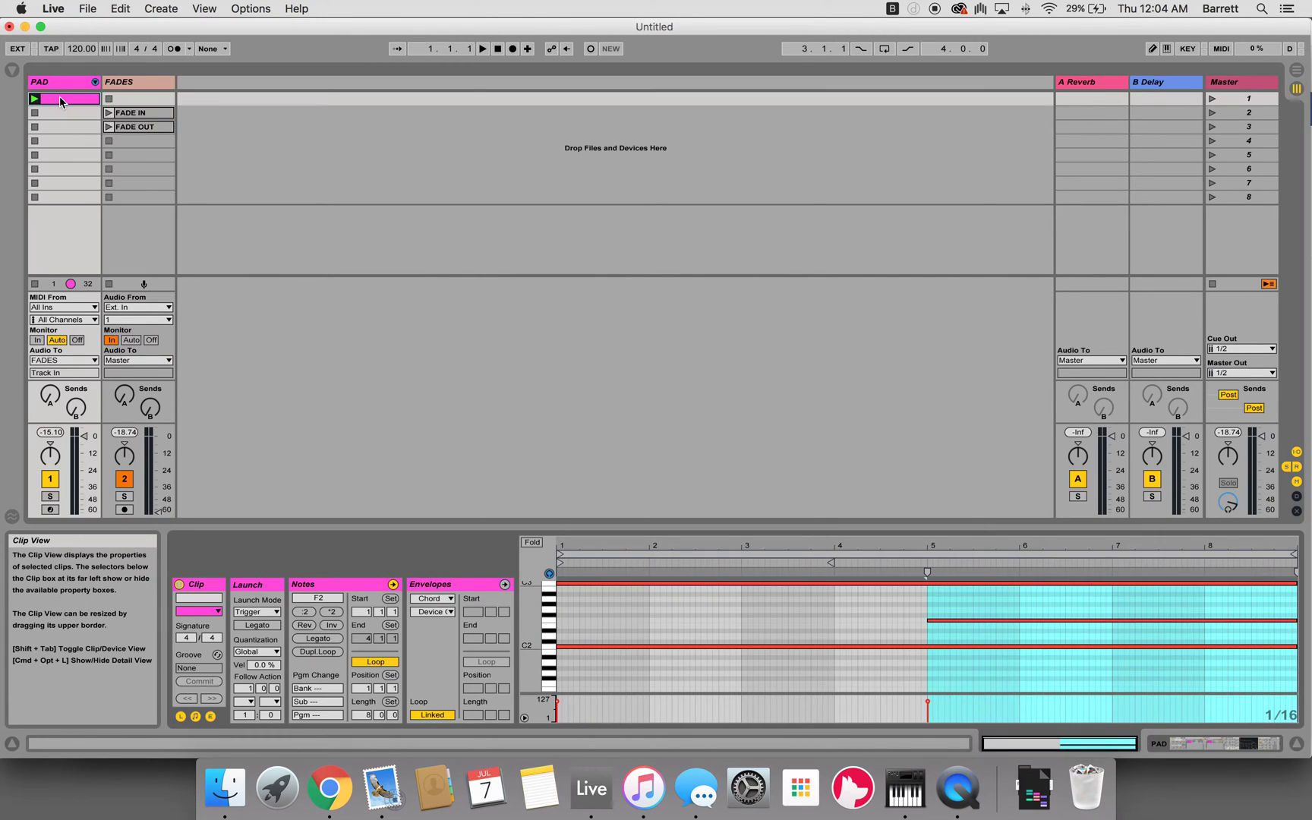
{"action": "left_click", "coordinate": [109, 113]}
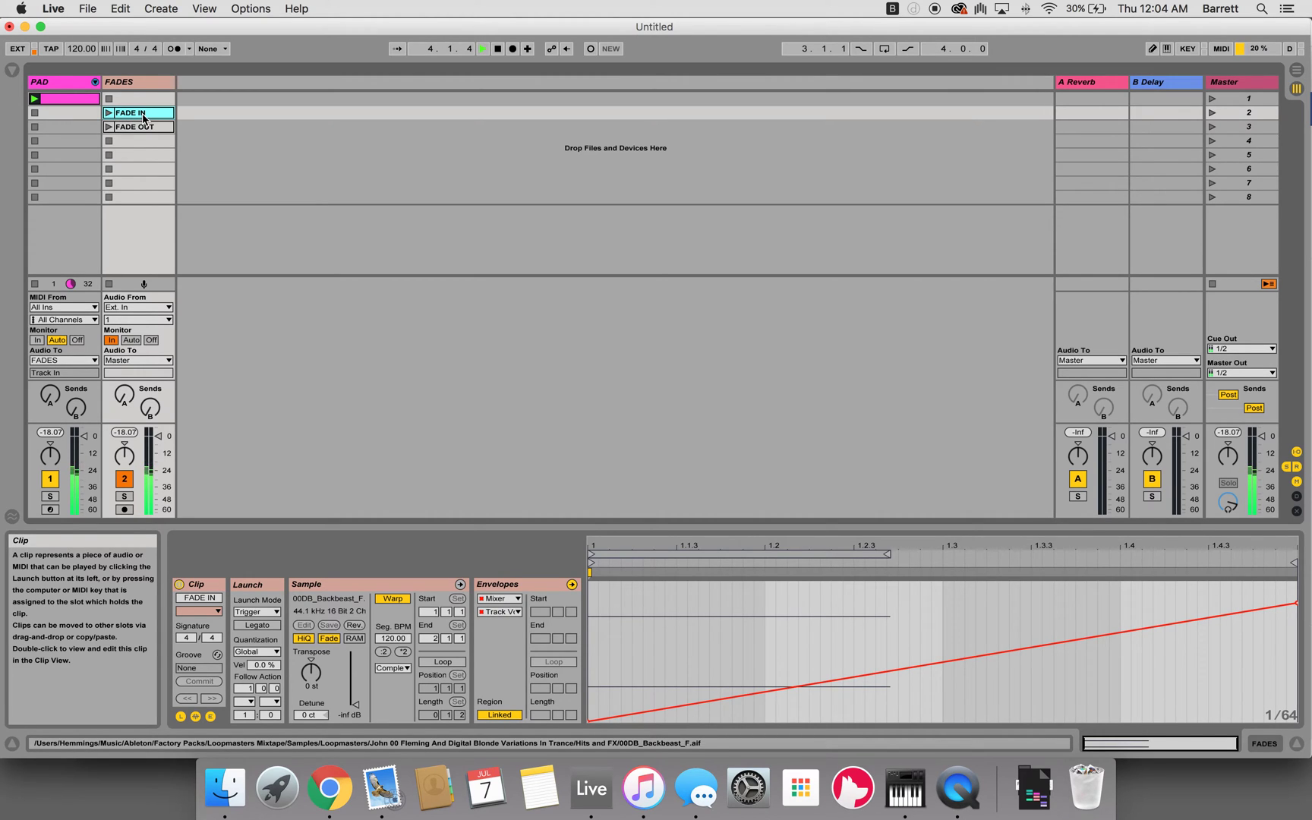
{"action": "key", "text": "Down"}
{"action": "key", "text": "Return"}
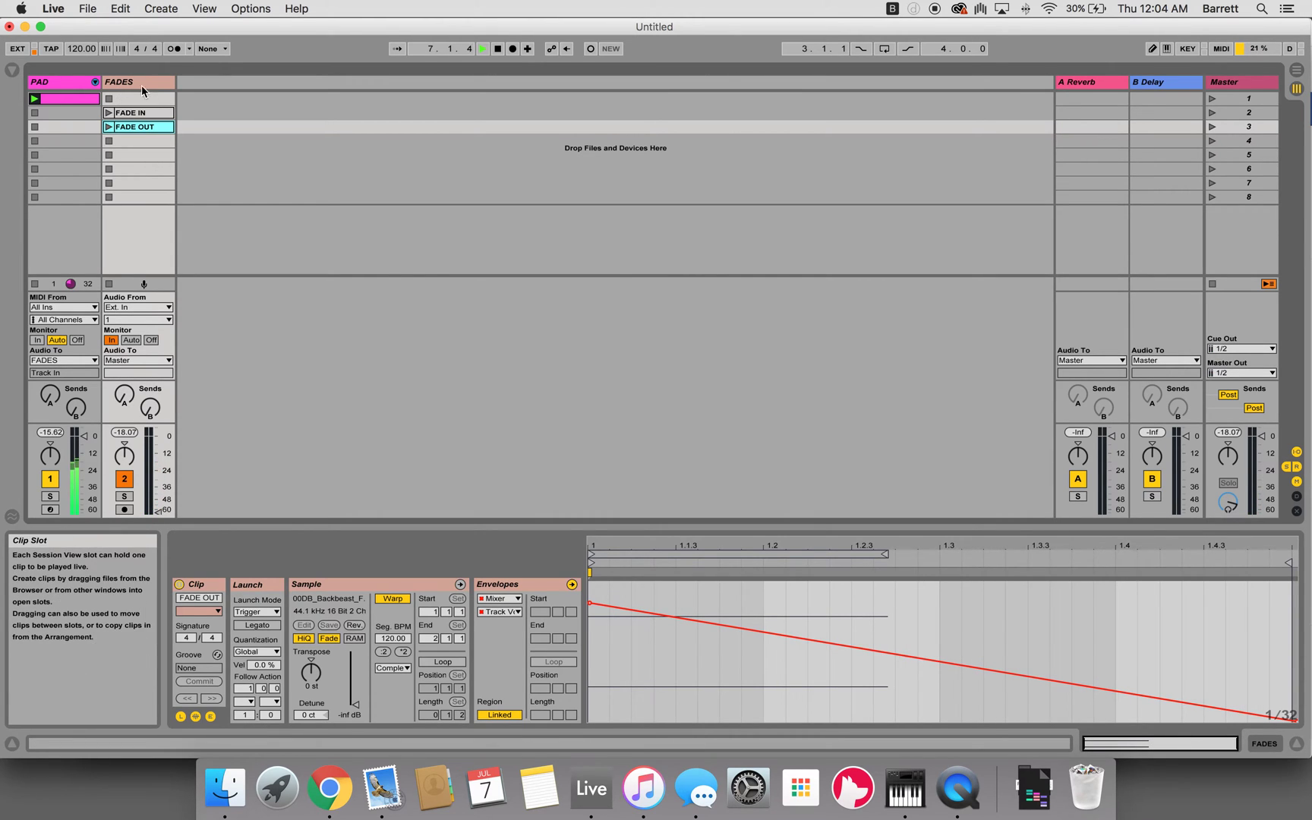
{"action": "left_click", "coordinate": [136, 83]}
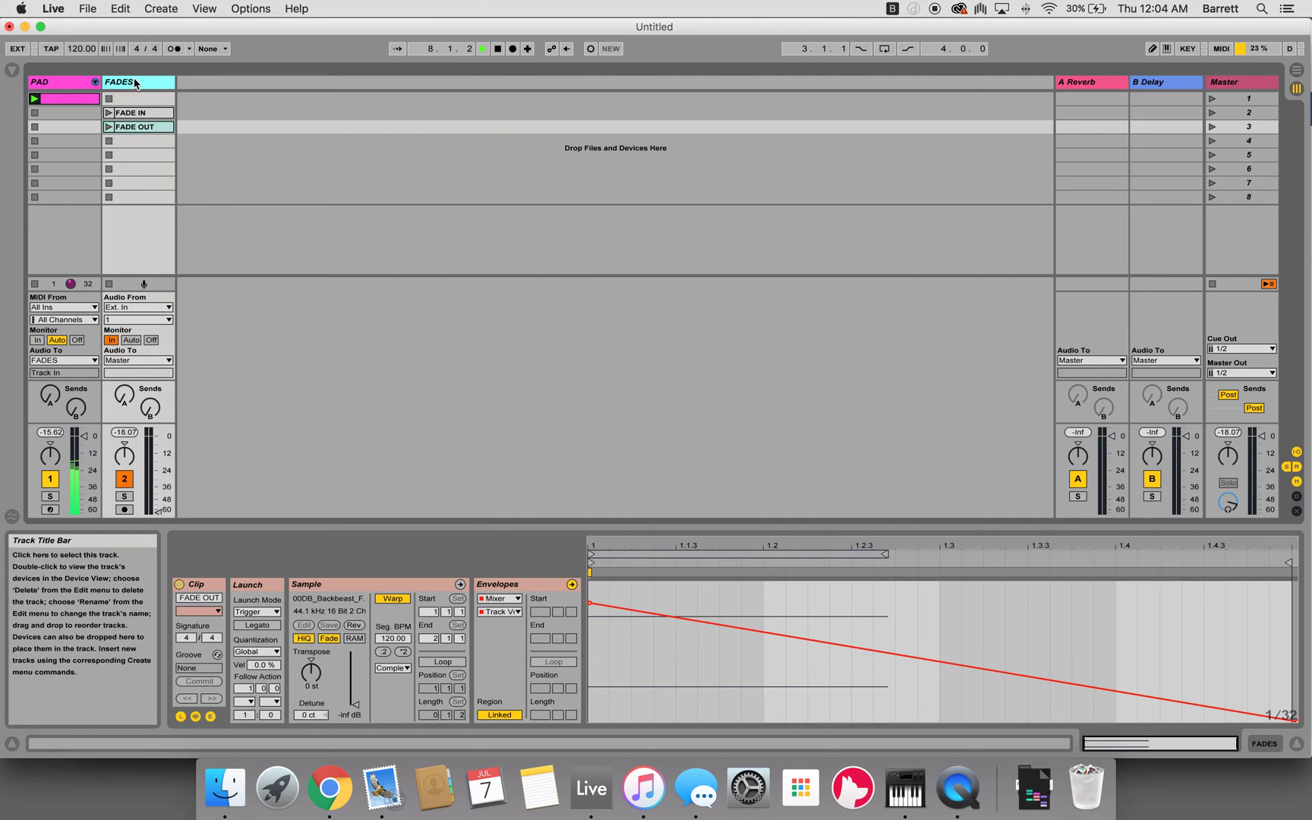
{"action": "key", "text": "Delete"}
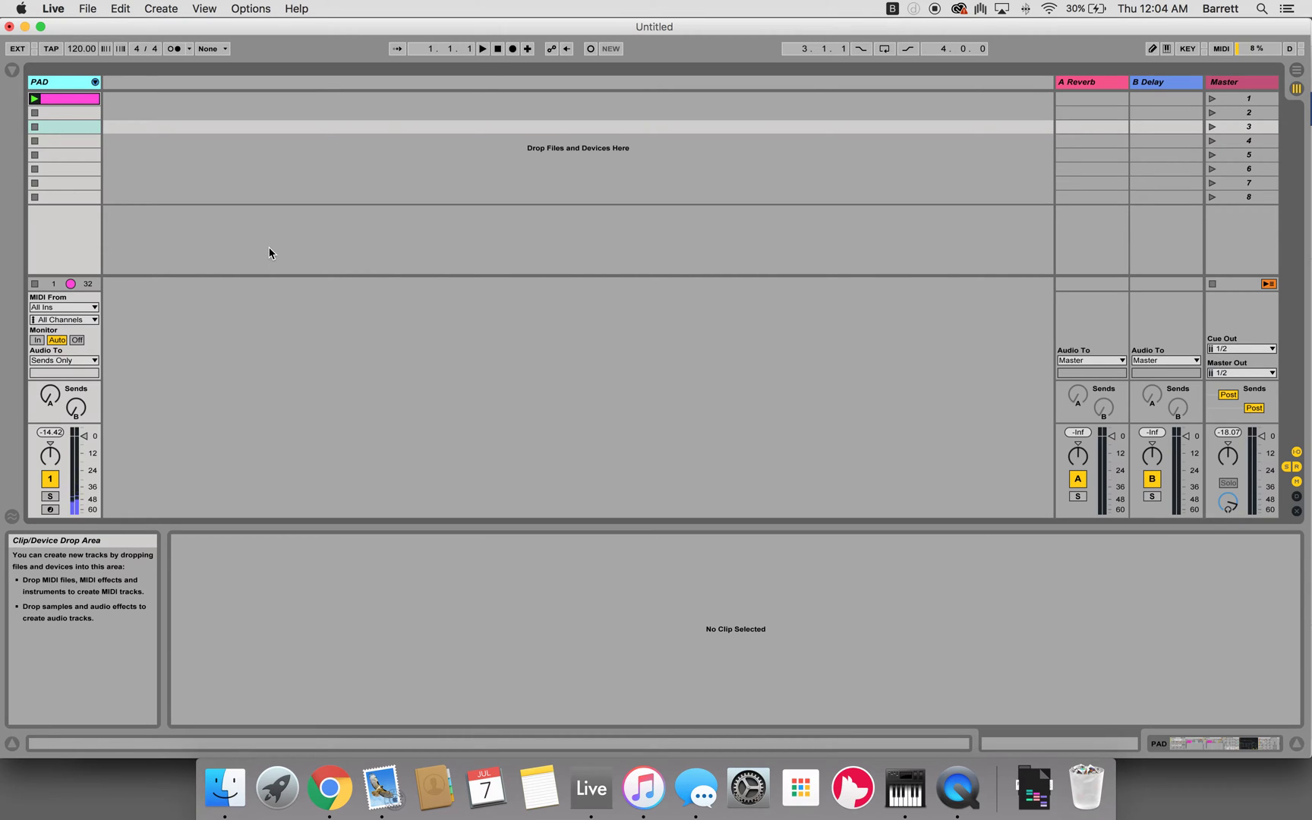
Insert a new empty audio track, name it FADES, and show the sample browser
{"action": "key", "text": "super+t"}
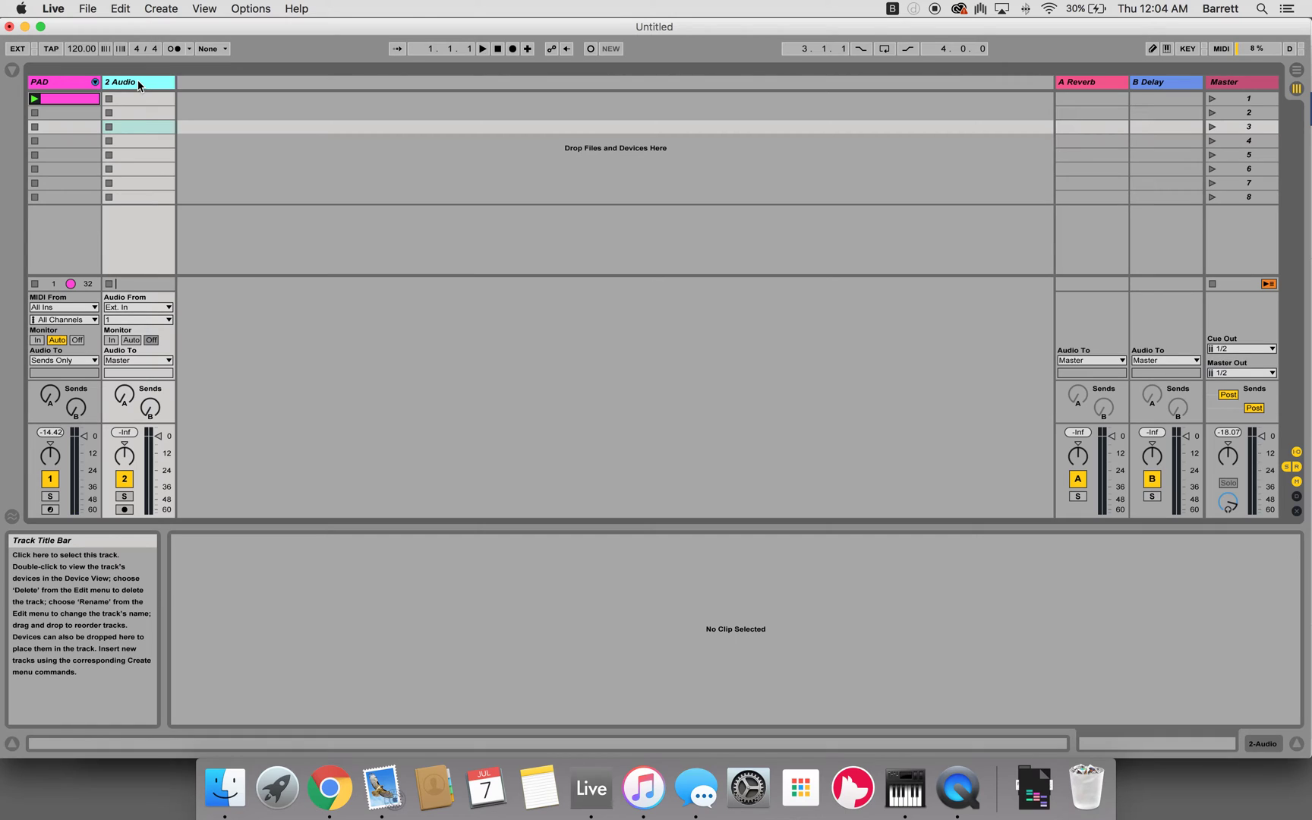
{"action": "key", "text": "super+r"}
{"action": "type", "text": "FA"}
{"action": "left_click", "coordinate": [144, 166]}
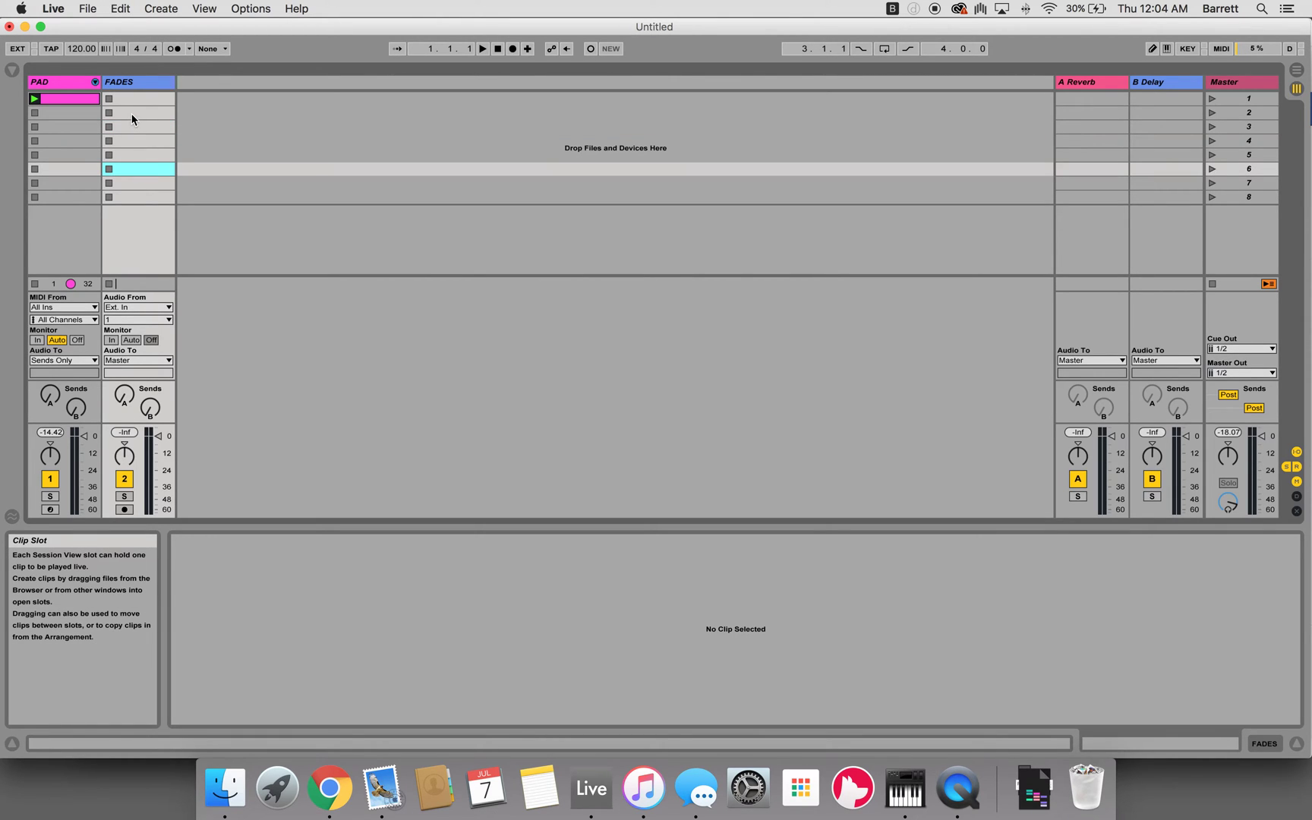
{"action": "left_click", "coordinate": [12, 69]}
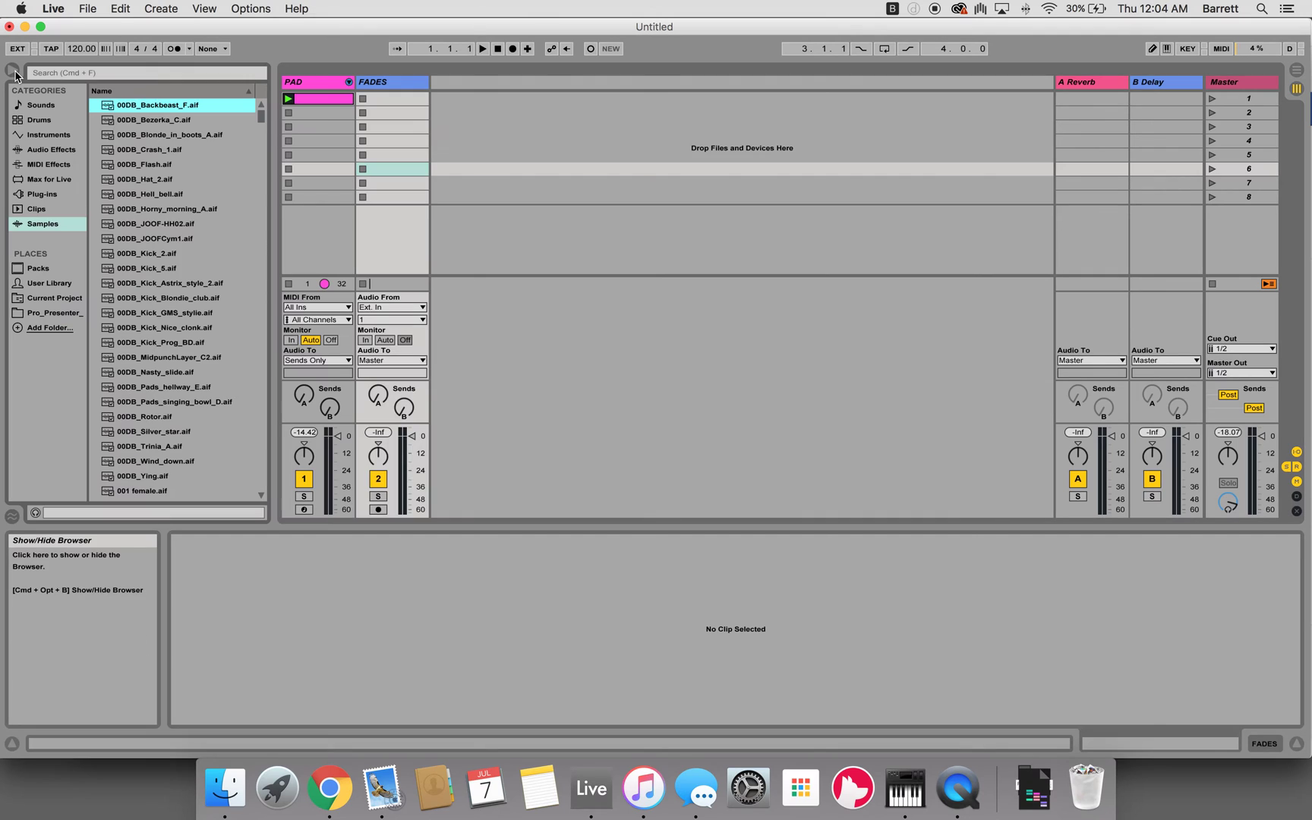
Drop 00DB_Backbeast_F.aif into the second FADES slot and name the clip FADE IN
{"action": "left_click", "coordinate": [390, 113]}
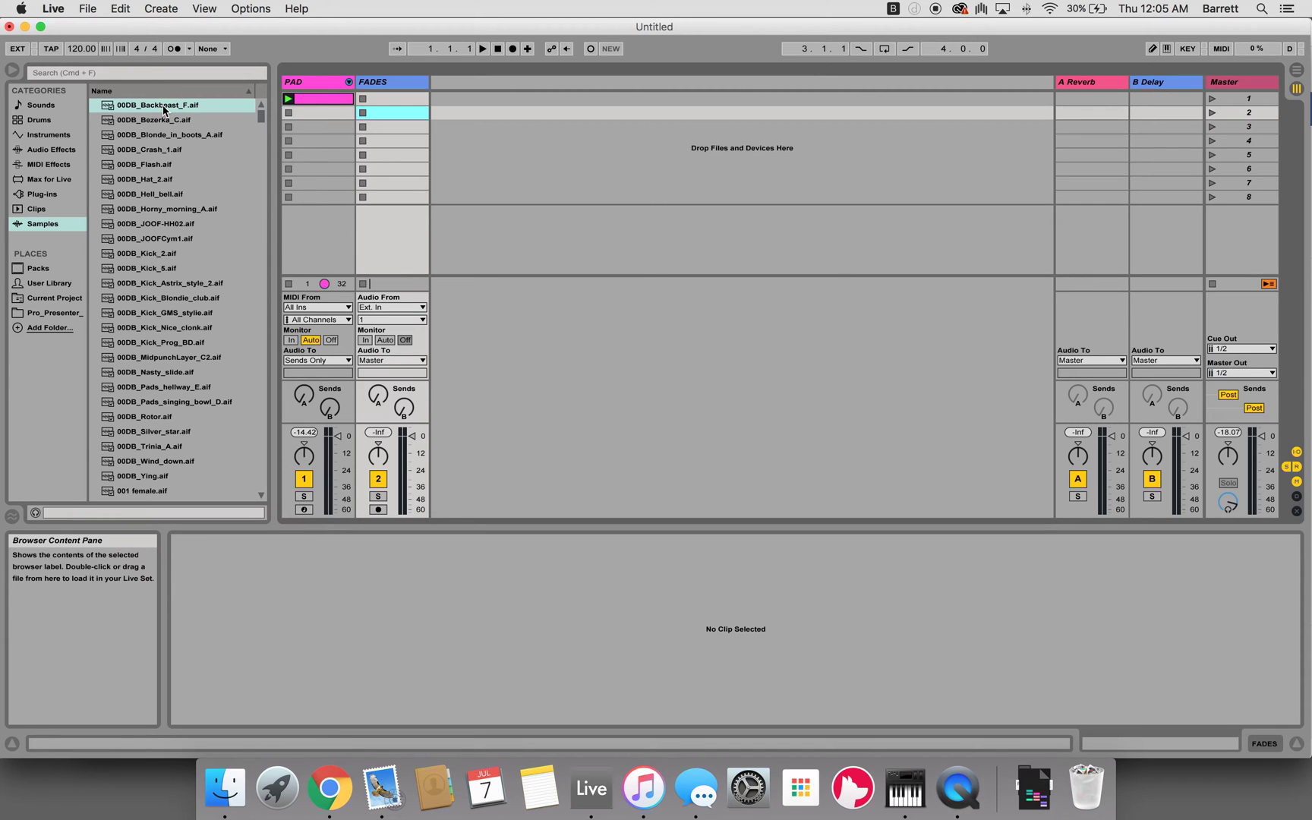
{"action": "left_click_drag", "start_coordinate": [163, 109], "coordinate": [387, 110]}
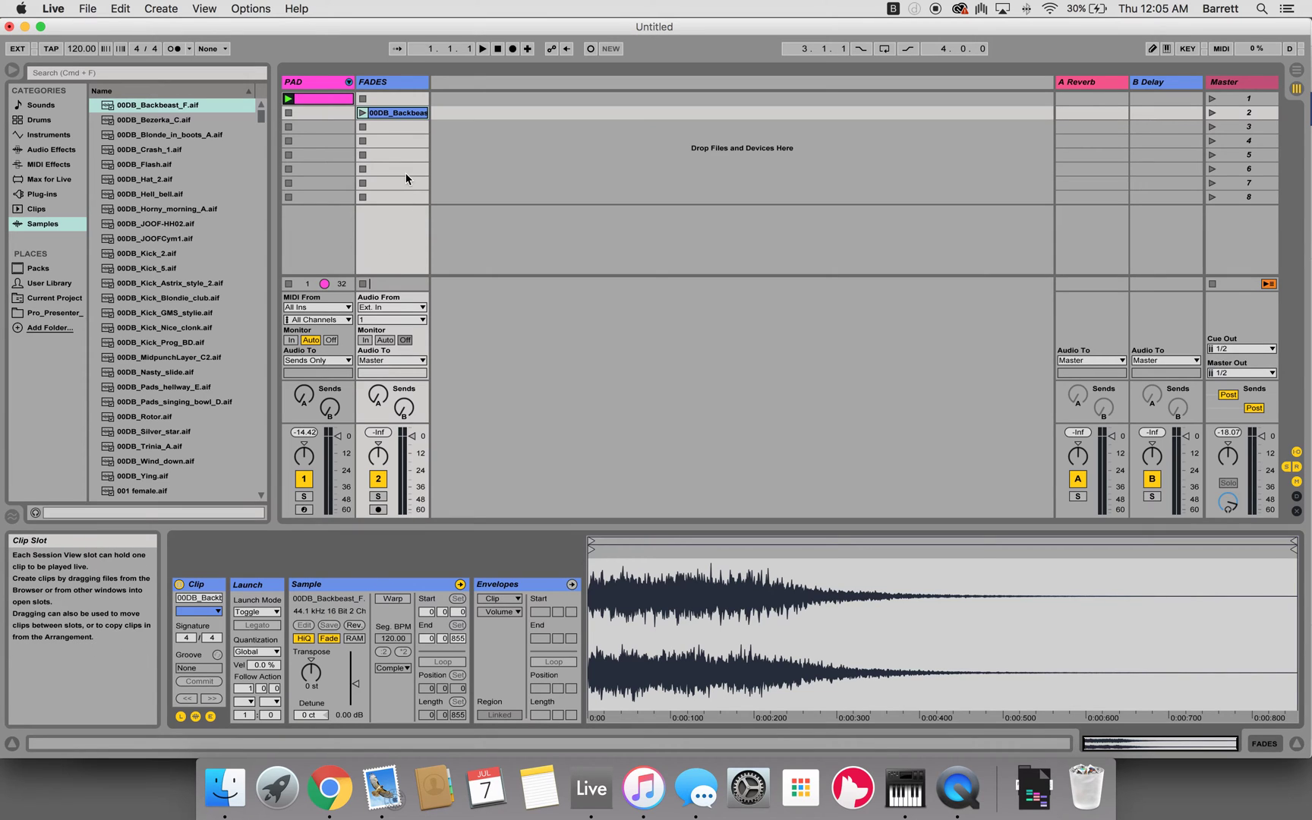
{"action": "type", "text": "FA"}
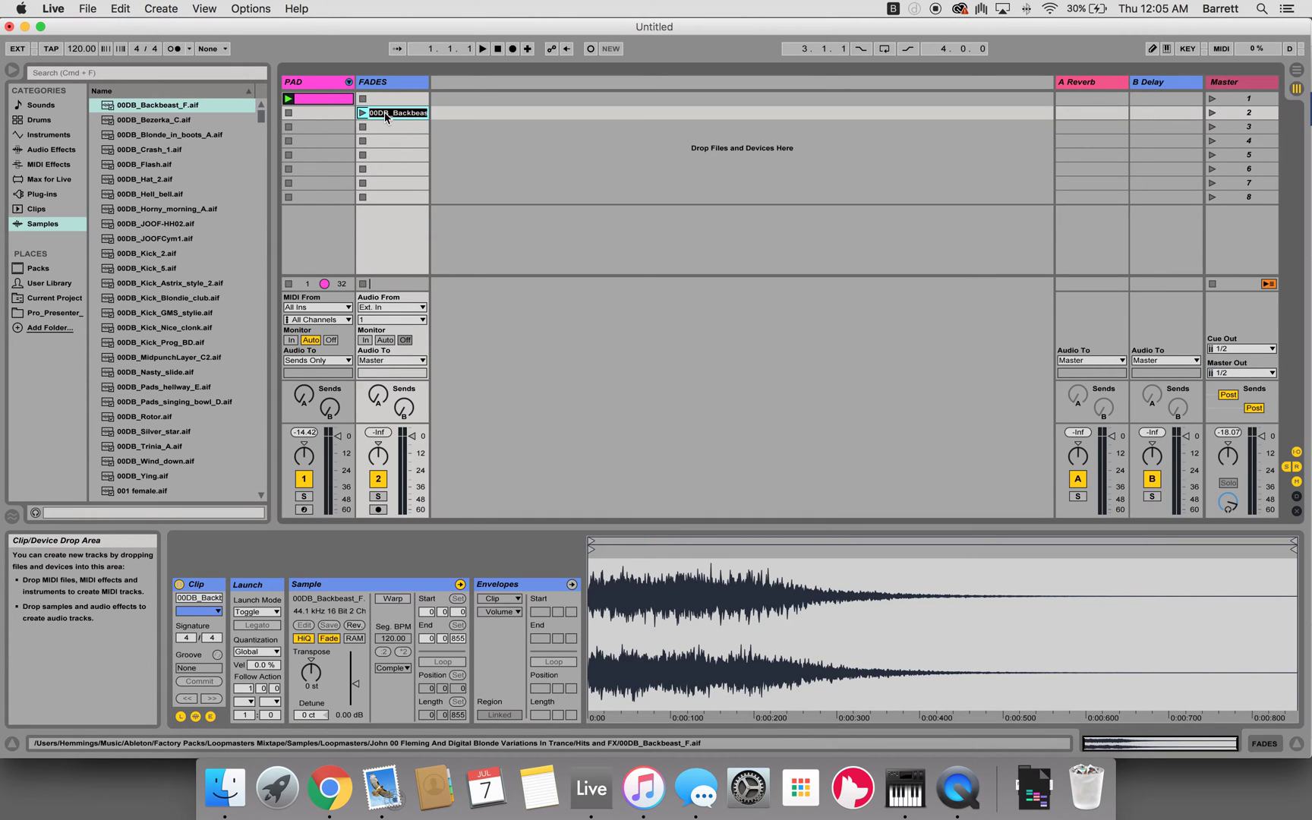
{"action": "type", "text": "DE IN"}
Pull the FADE IN clip's gain down to -inf dB and switch Warp on
{"action": "left_click", "coordinate": [384, 124]}
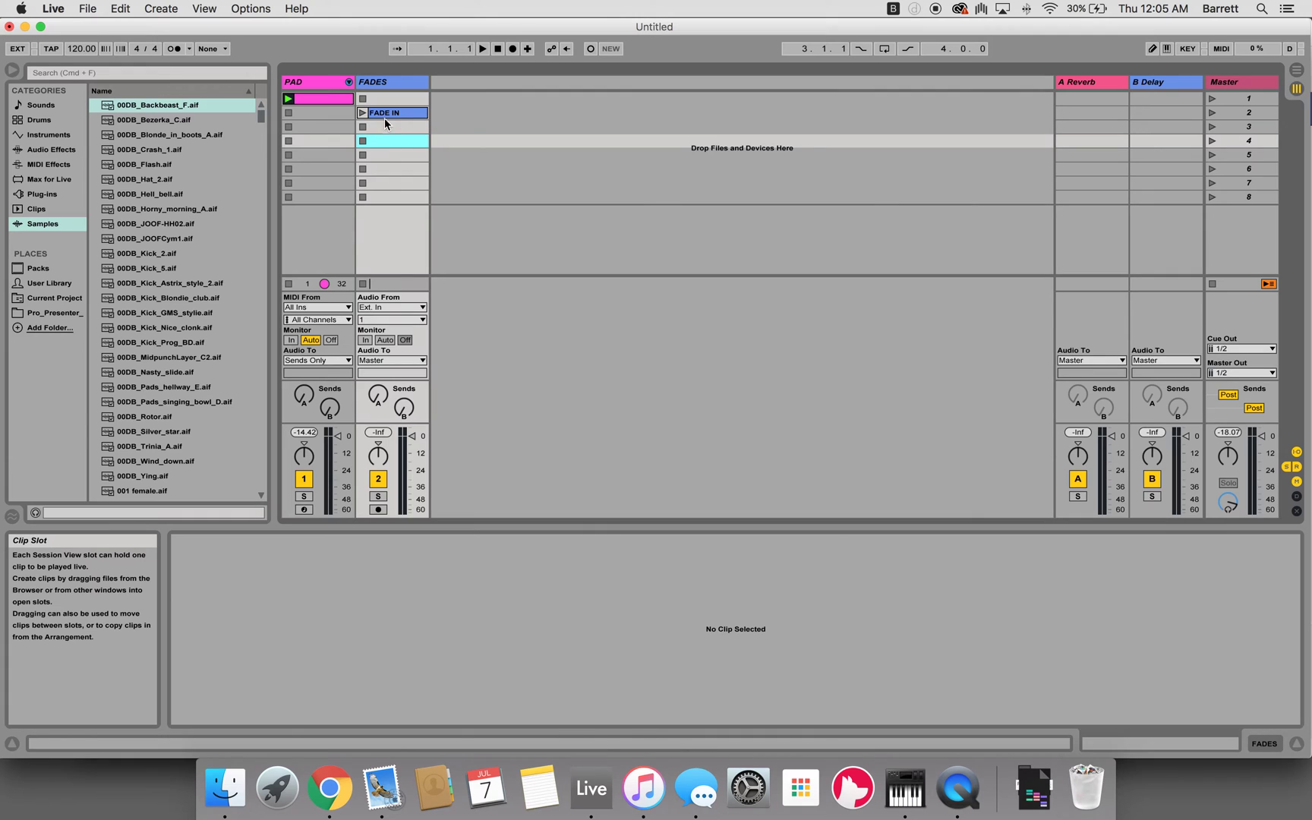
{"action": "left_click", "coordinate": [384, 112]}
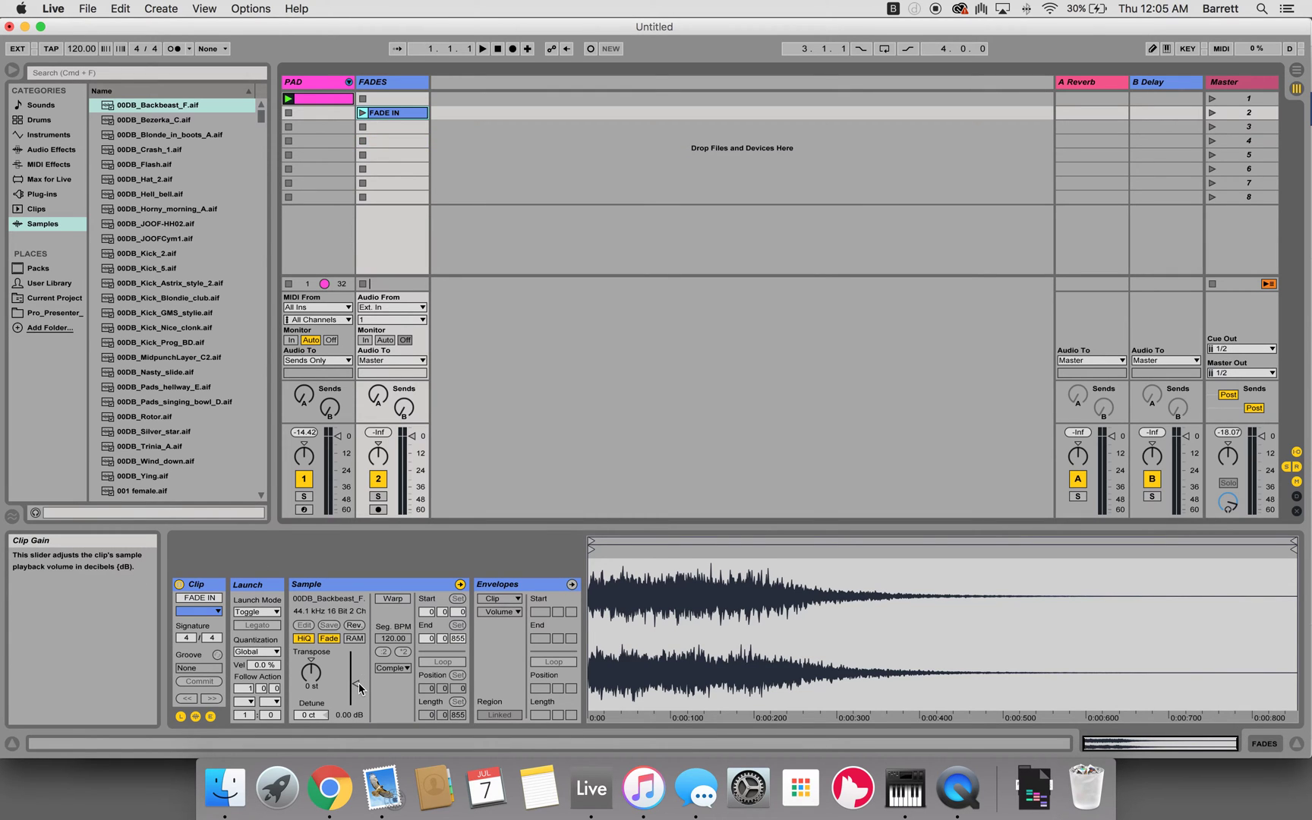
{"action": "left_click_drag", "start_coordinate": [359, 687], "coordinate": [357, 705]}
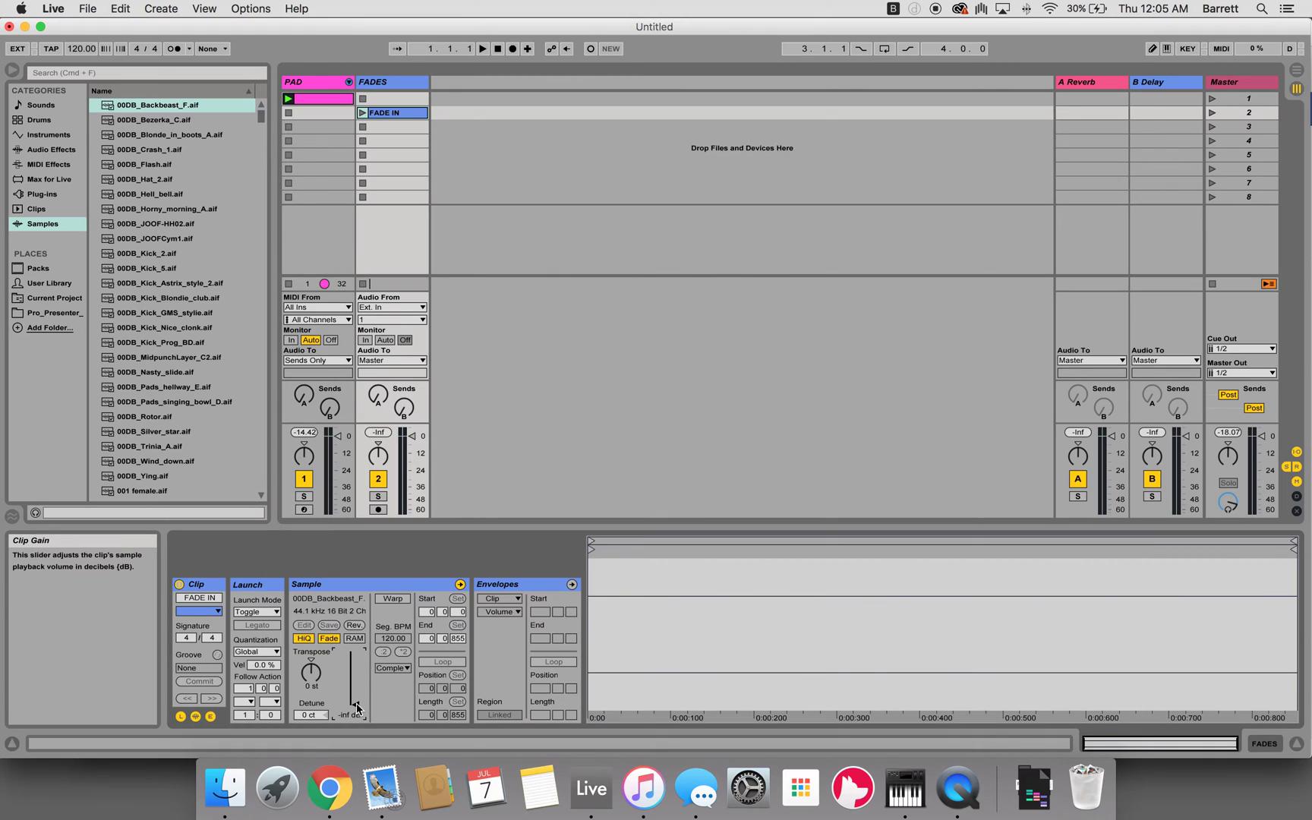
{"action": "left_click", "coordinate": [393, 599]}
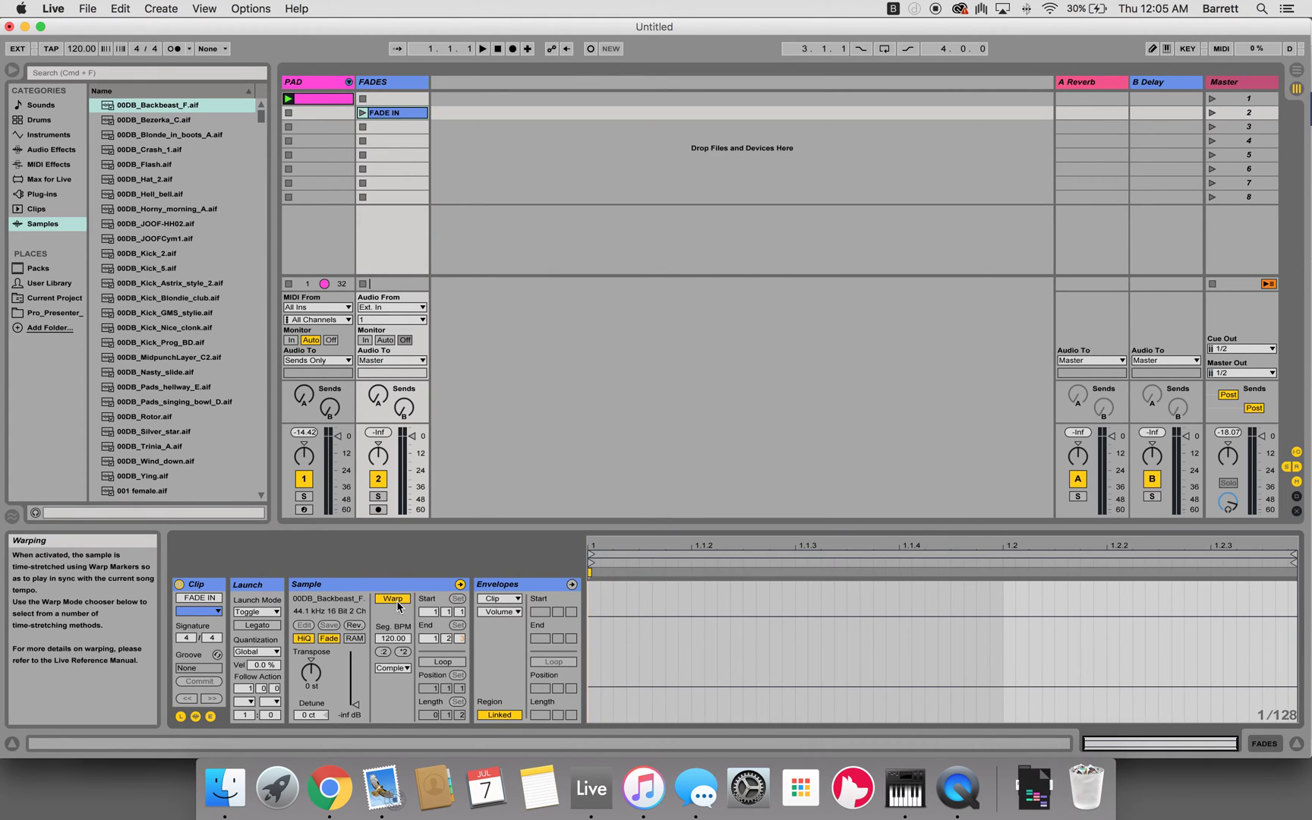
{"action": "left_click", "coordinate": [509, 599]}
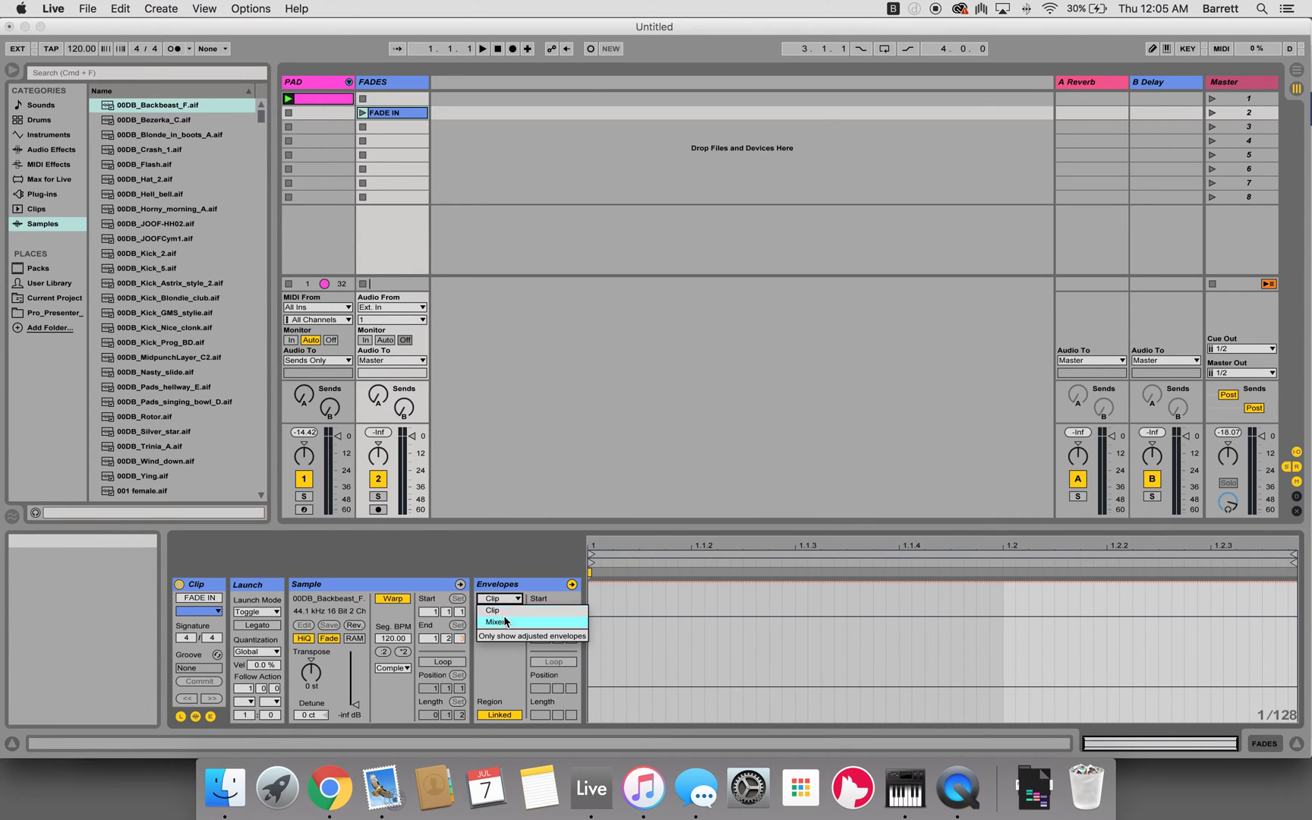
Show the clip's Mixer Track Volume envelope and adjust the FADE IN clip's end position
{"action": "left_click", "coordinate": [505, 619]}
{"action": "left_click", "coordinate": [503, 611]}
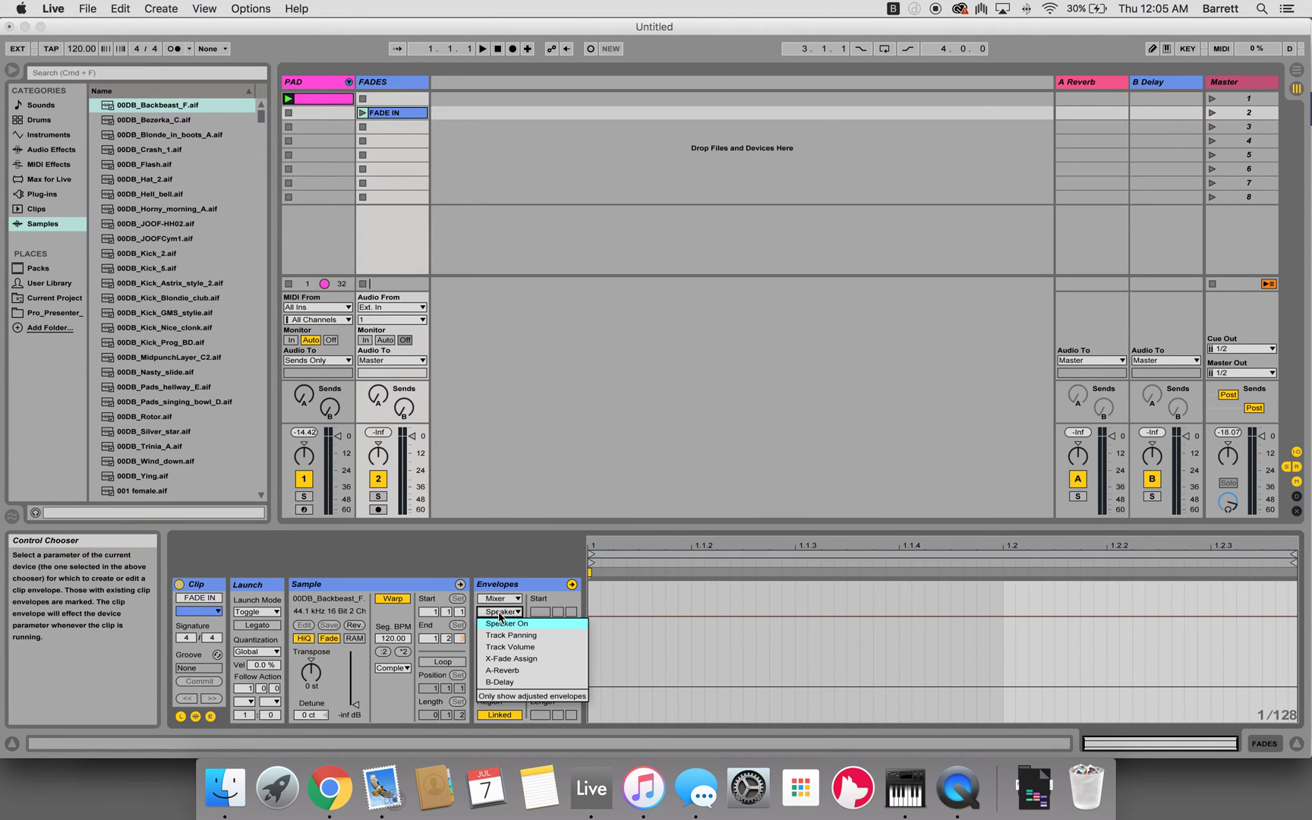
{"action": "left_click", "coordinate": [519, 647]}
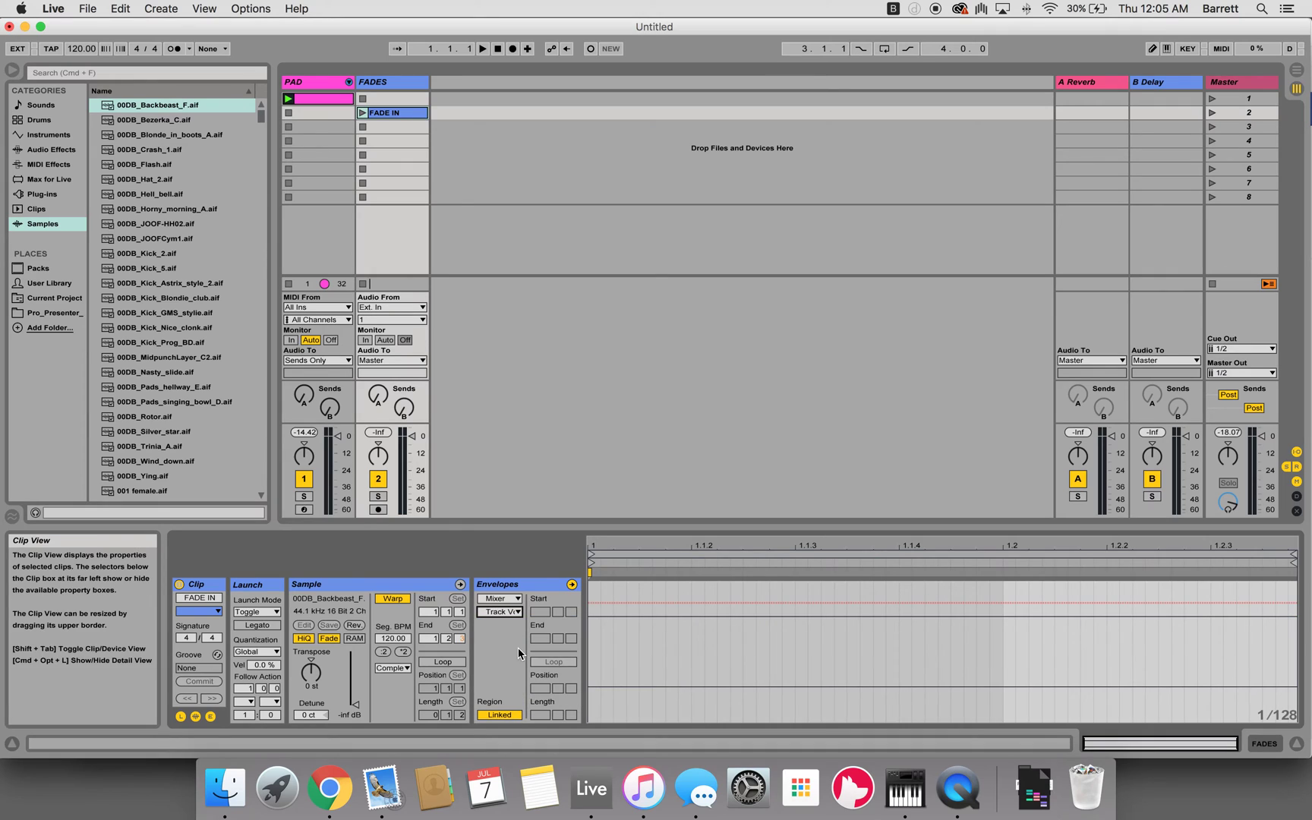
{"action": "left_click", "coordinate": [429, 639]}
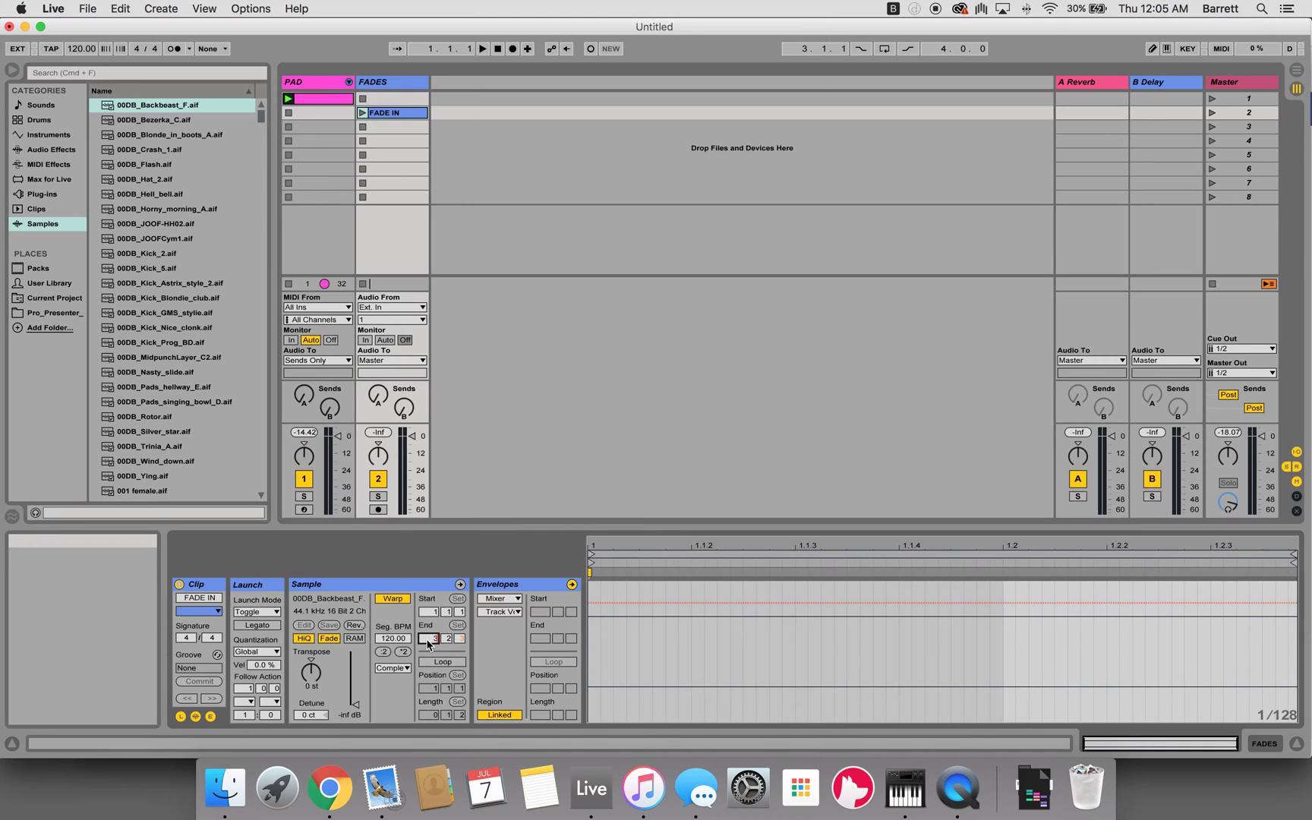
{"action": "left_click_drag", "start_coordinate": [428, 644], "coordinate": [428, 643]}
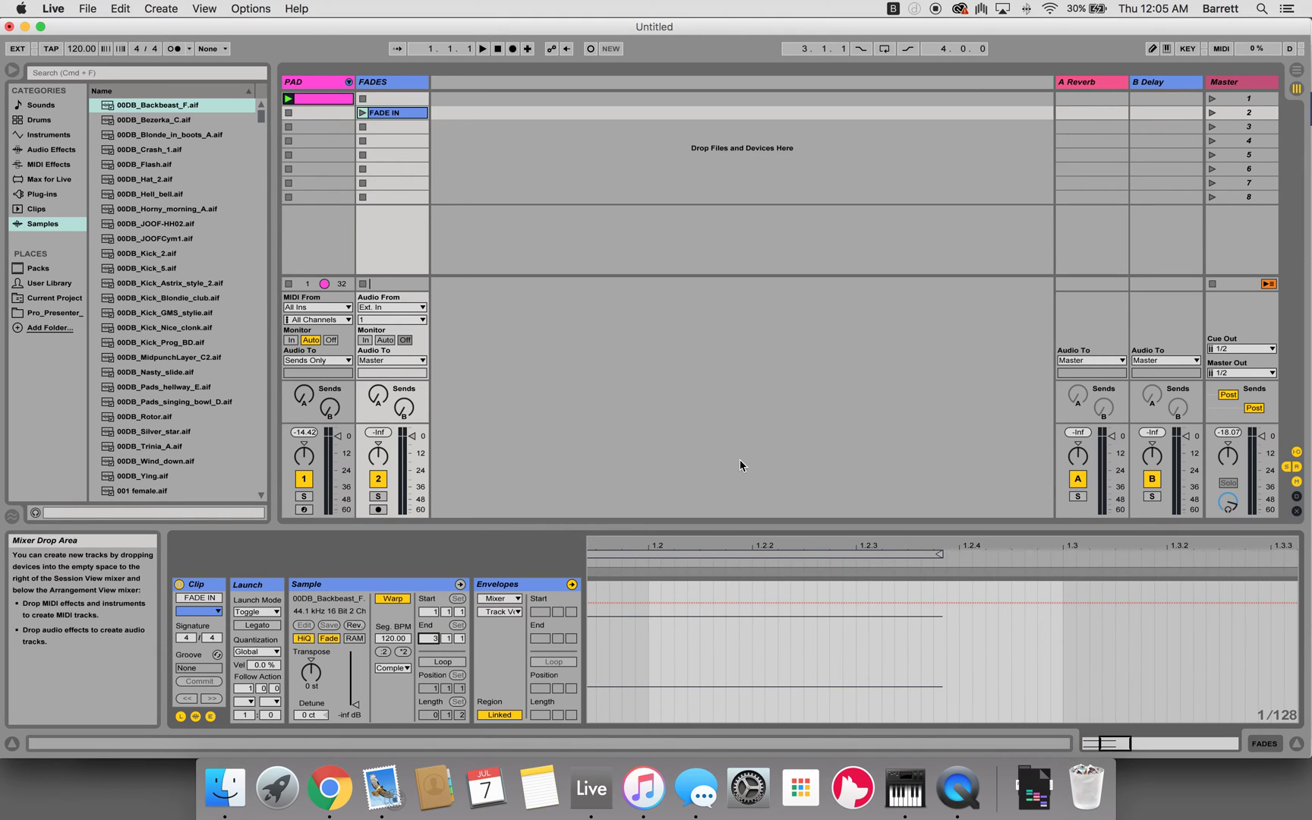
Shape the volume envelope into a steady ramp from -inf at the start to full level
{"action": "left_click_drag", "start_coordinate": [682, 547], "coordinate": [682, 492]}
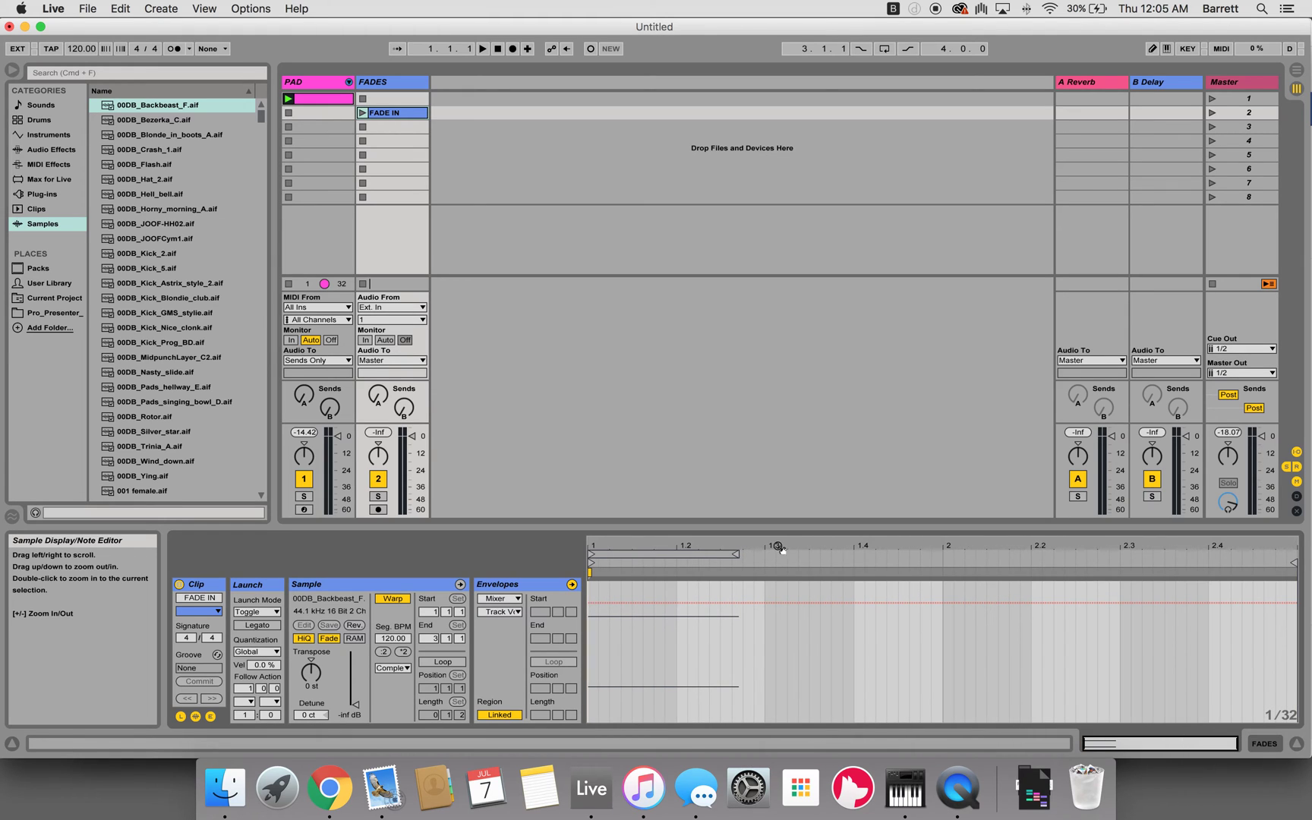
{"action": "left_click", "coordinate": [944, 602]}
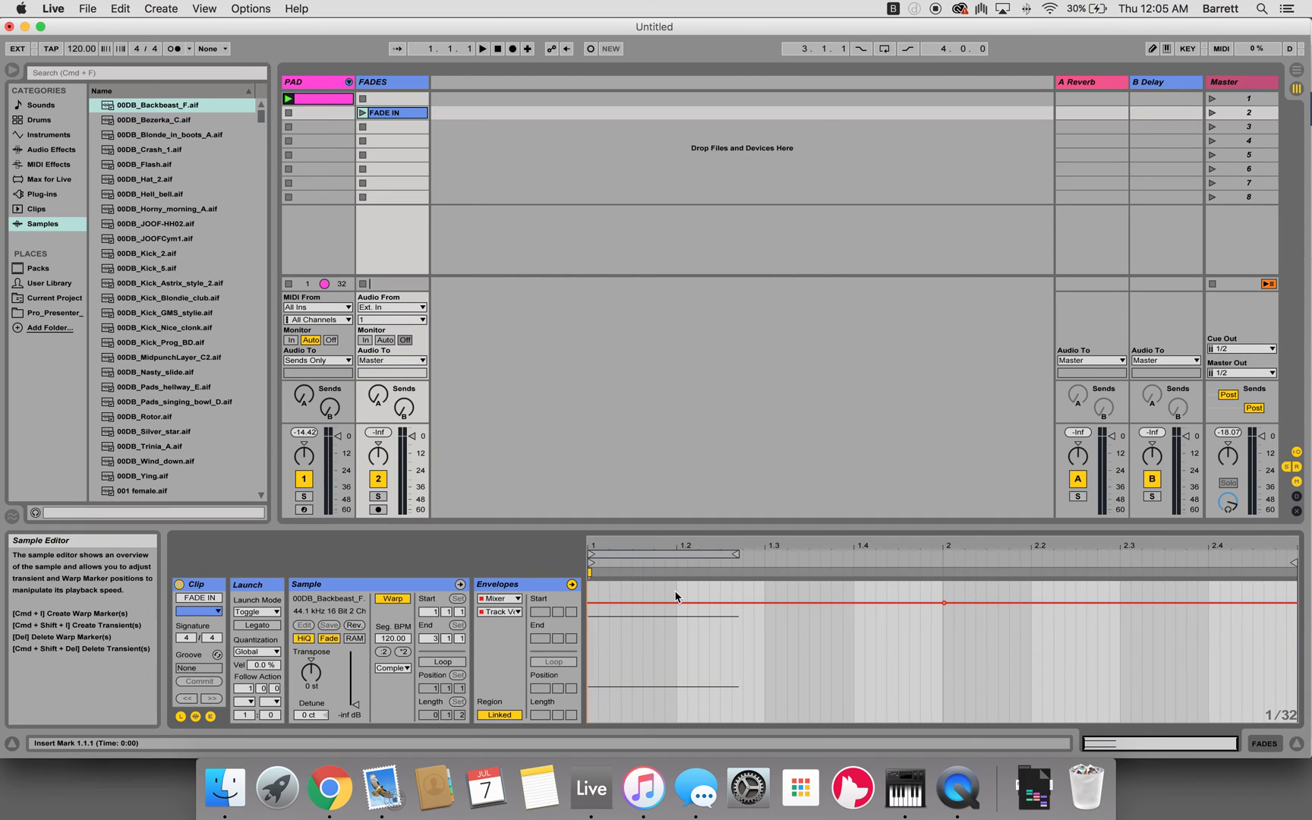
{"action": "left_click_drag", "start_coordinate": [593, 602], "coordinate": [590, 721]}
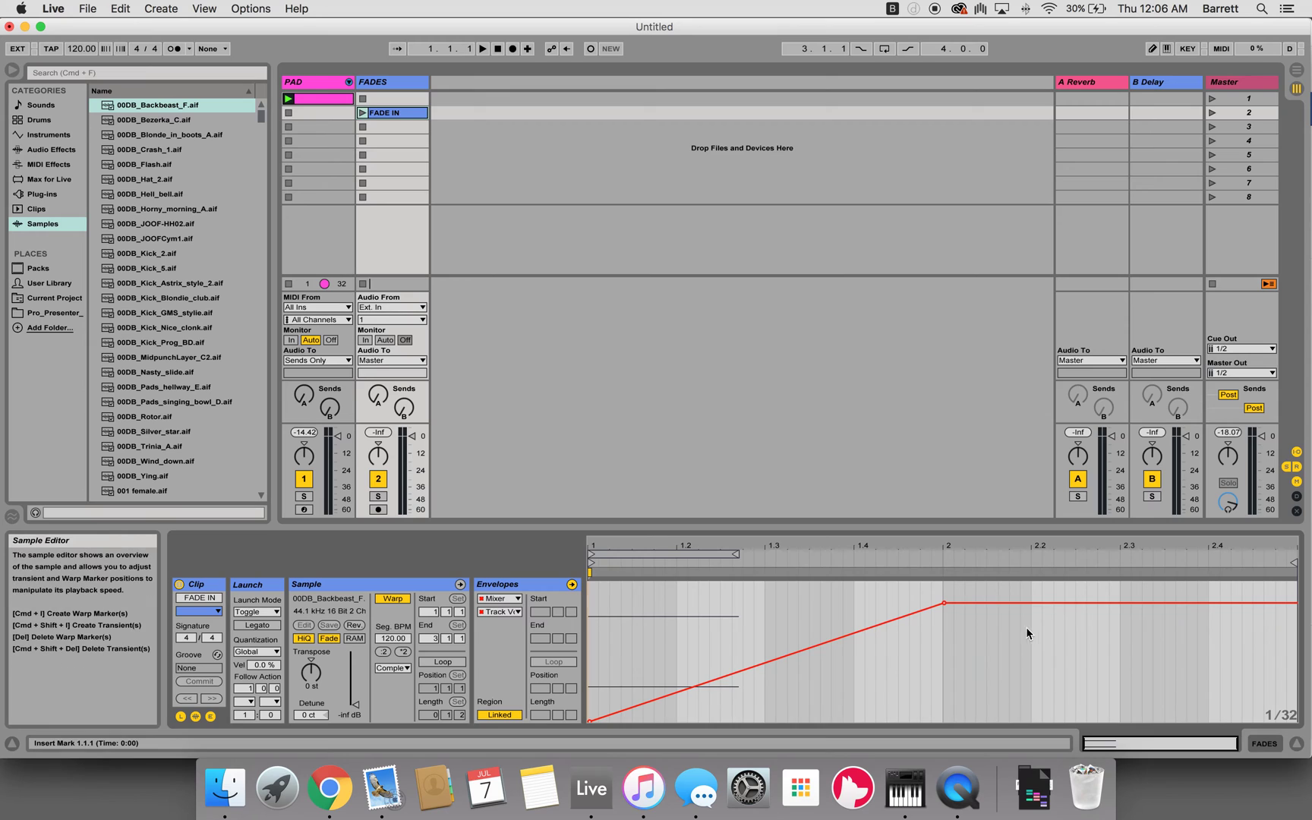
{"action": "left_click", "coordinate": [944, 603]}
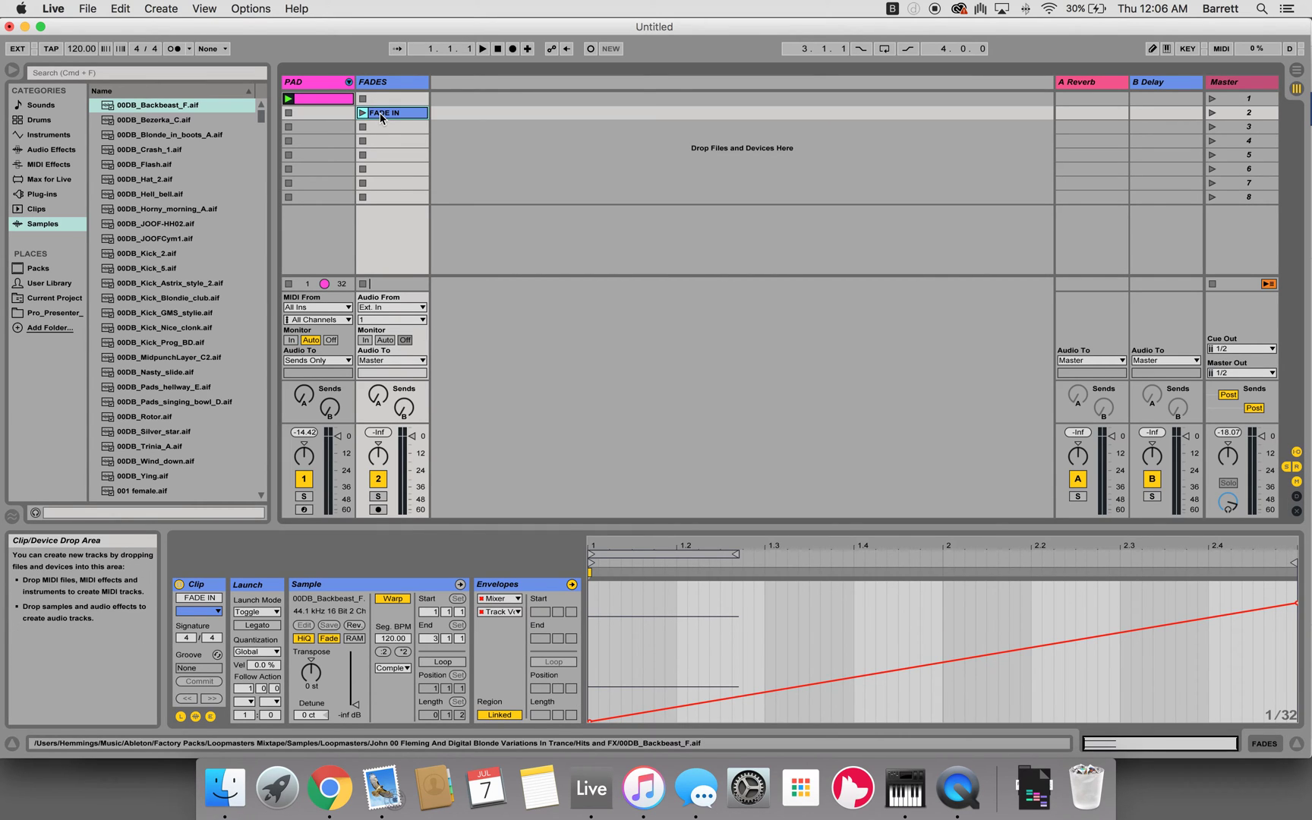
Duplicate FADE IN into the slot below and rename the copy FADE OUT
{"action": "left_click_drag", "start_coordinate": [381, 118], "coordinate": [383, 127]}
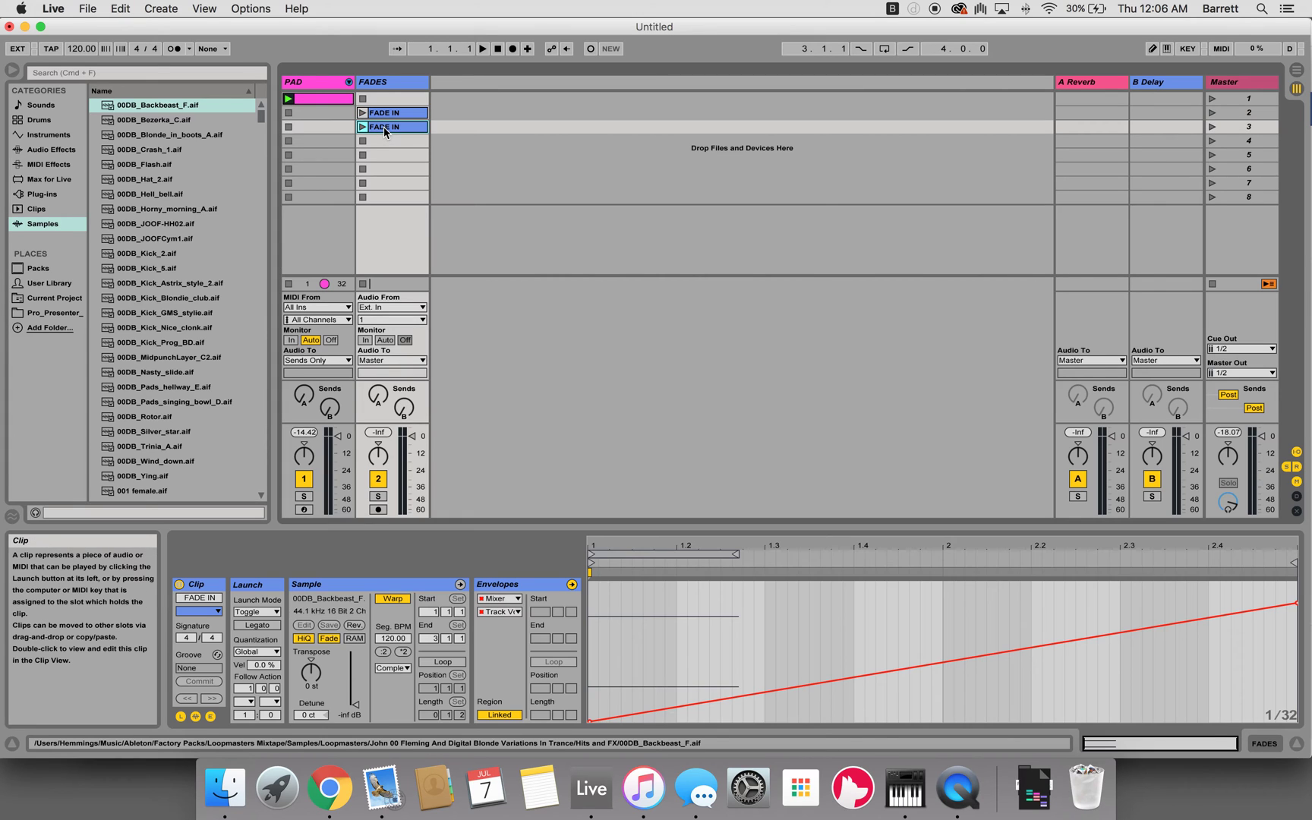
{"action": "key", "text": "super+r"}
{"action": "type", "text": "FADE"}
{"action": "left_click", "coordinate": [399, 141]}
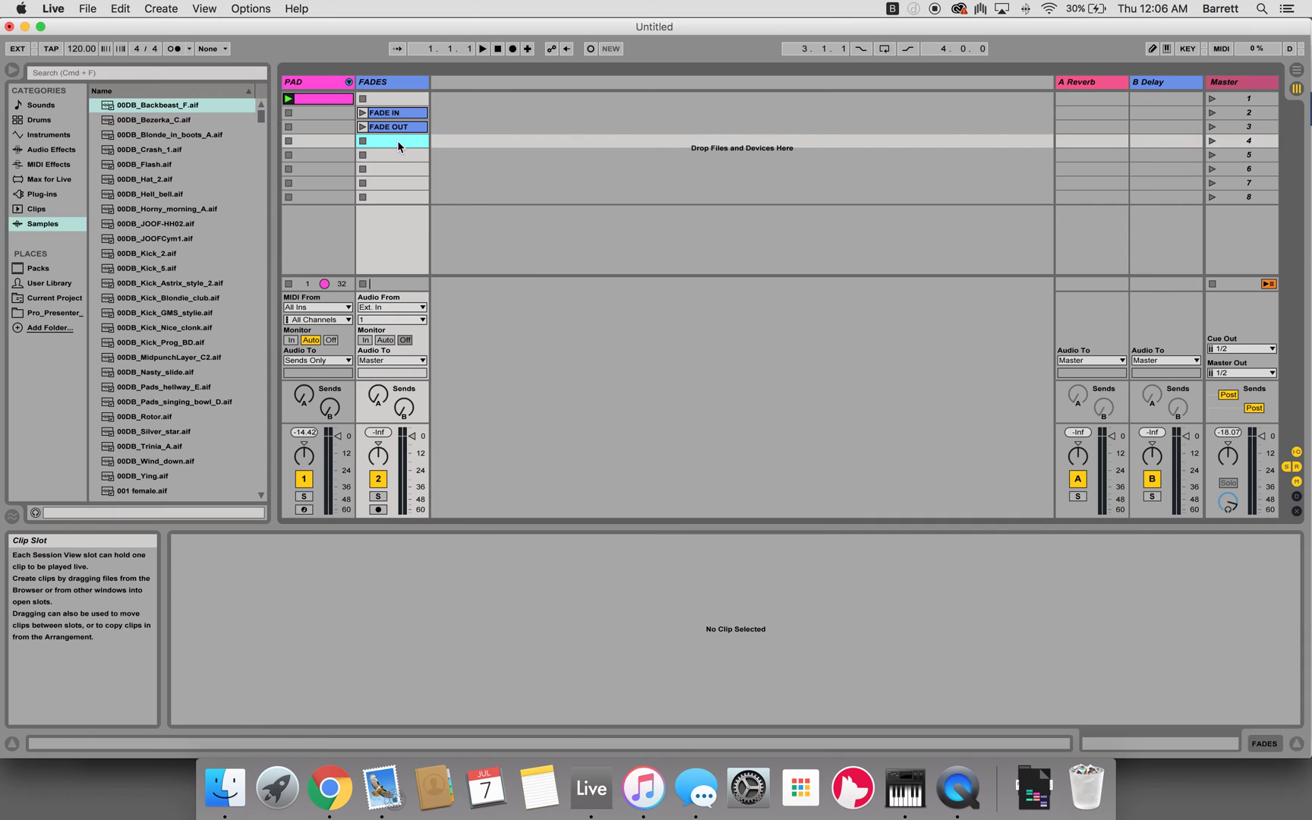
Make the FADE OUT volume envelope fall from full level down to -inf at the end
{"action": "left_click", "coordinate": [397, 127]}
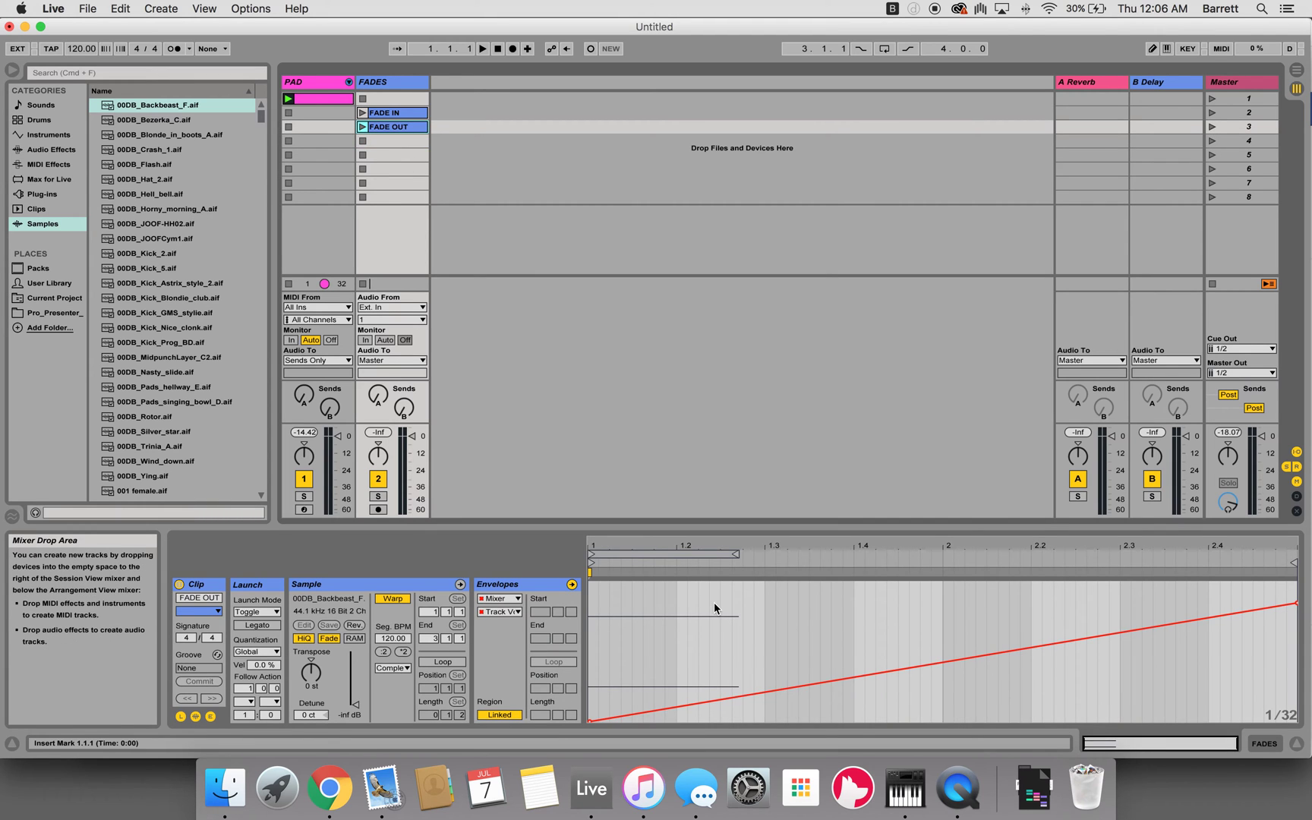
{"action": "left_click", "coordinate": [590, 720]}
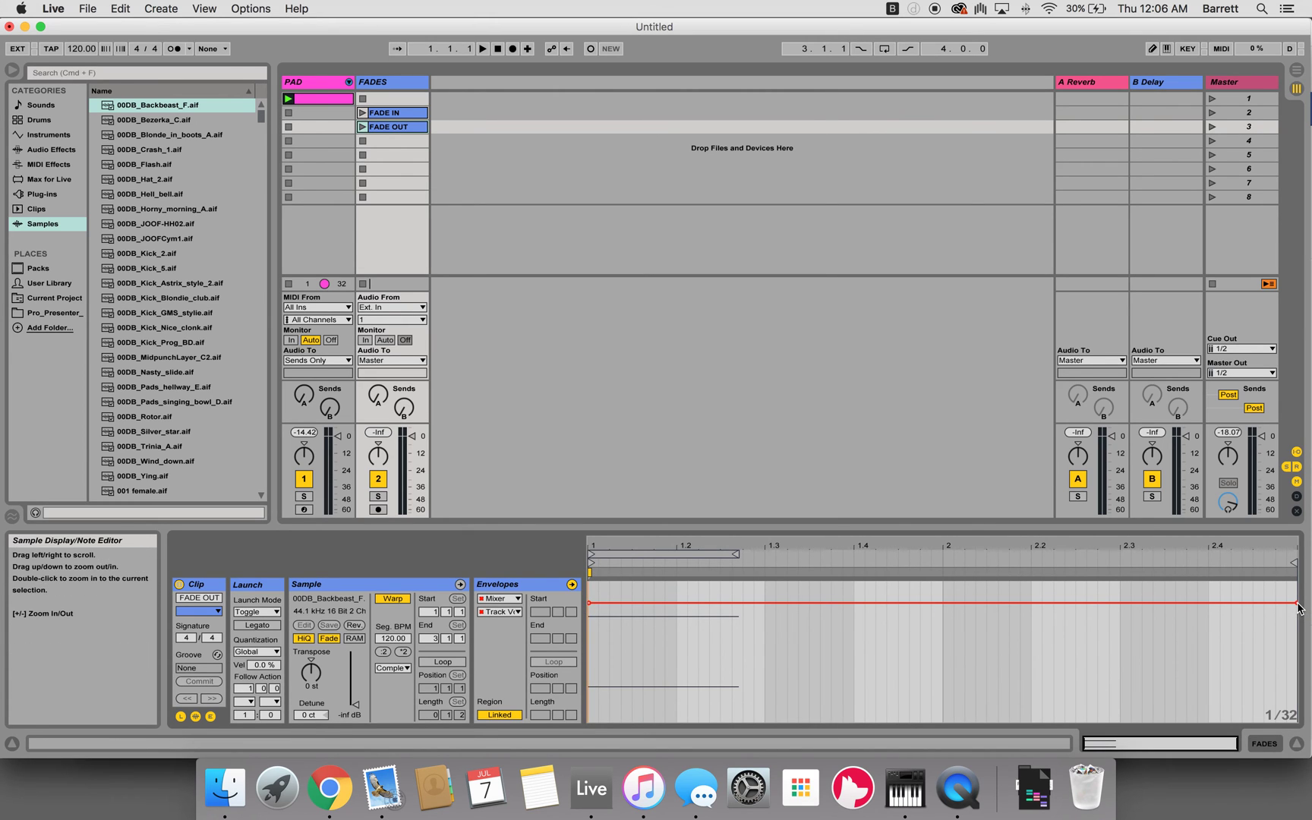
{"action": "left_click_drag", "start_coordinate": [1297, 605], "coordinate": [1294, 719]}
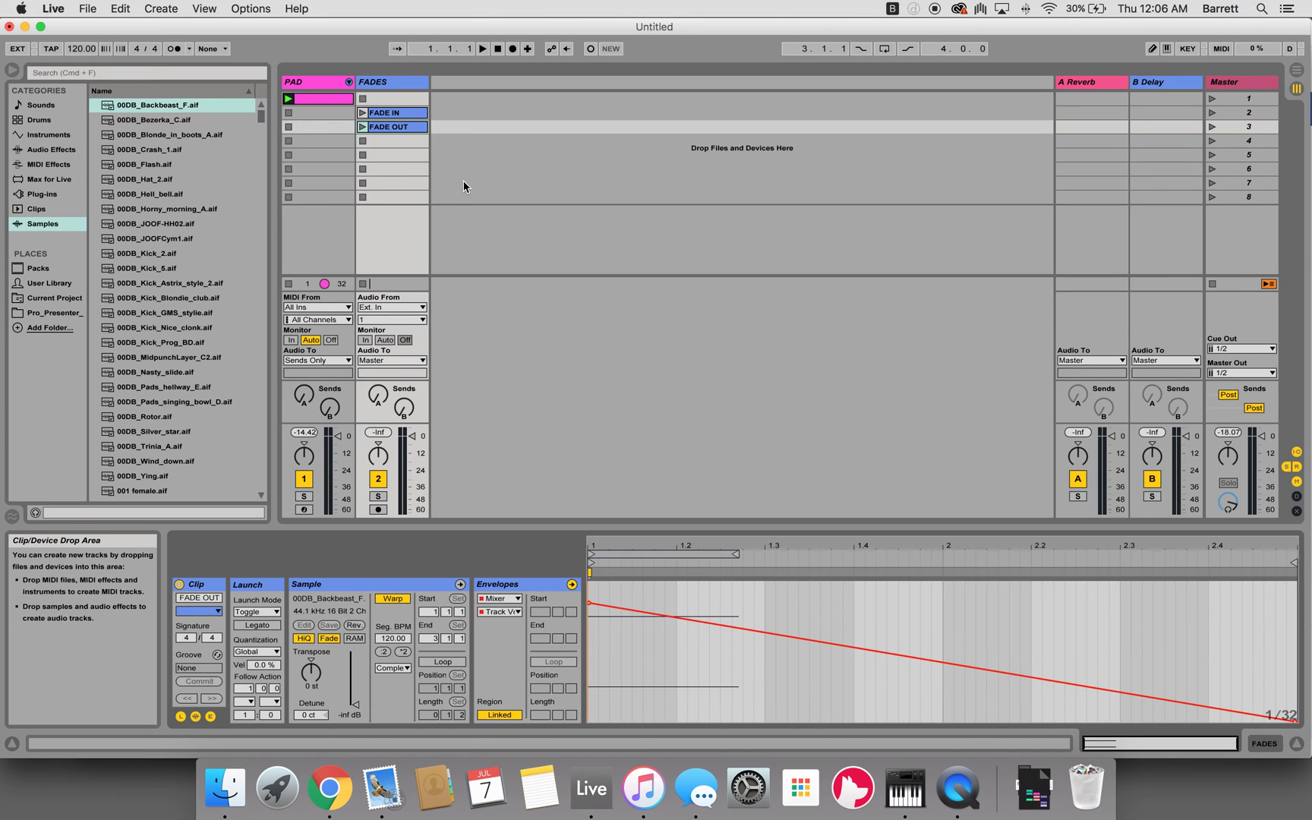
{"action": "key", "text": "super+k"}
Map FADE IN to the i key and FADE OUT to the o key, then leave Key Map mode
{"action": "left_click", "coordinate": [473, 112]}
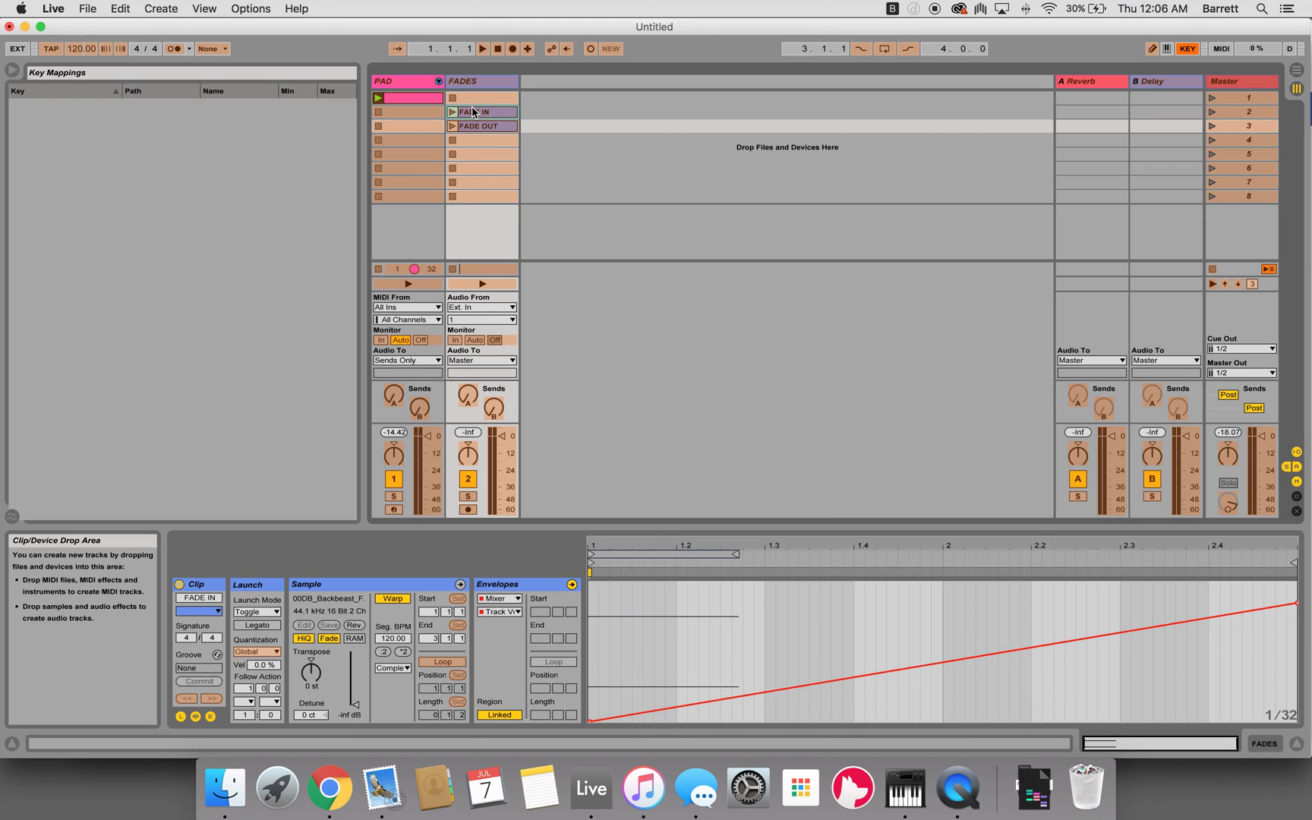
{"action": "key", "text": "i"}
{"action": "left_click", "coordinate": [489, 126]}
{"action": "key", "text": "o"}
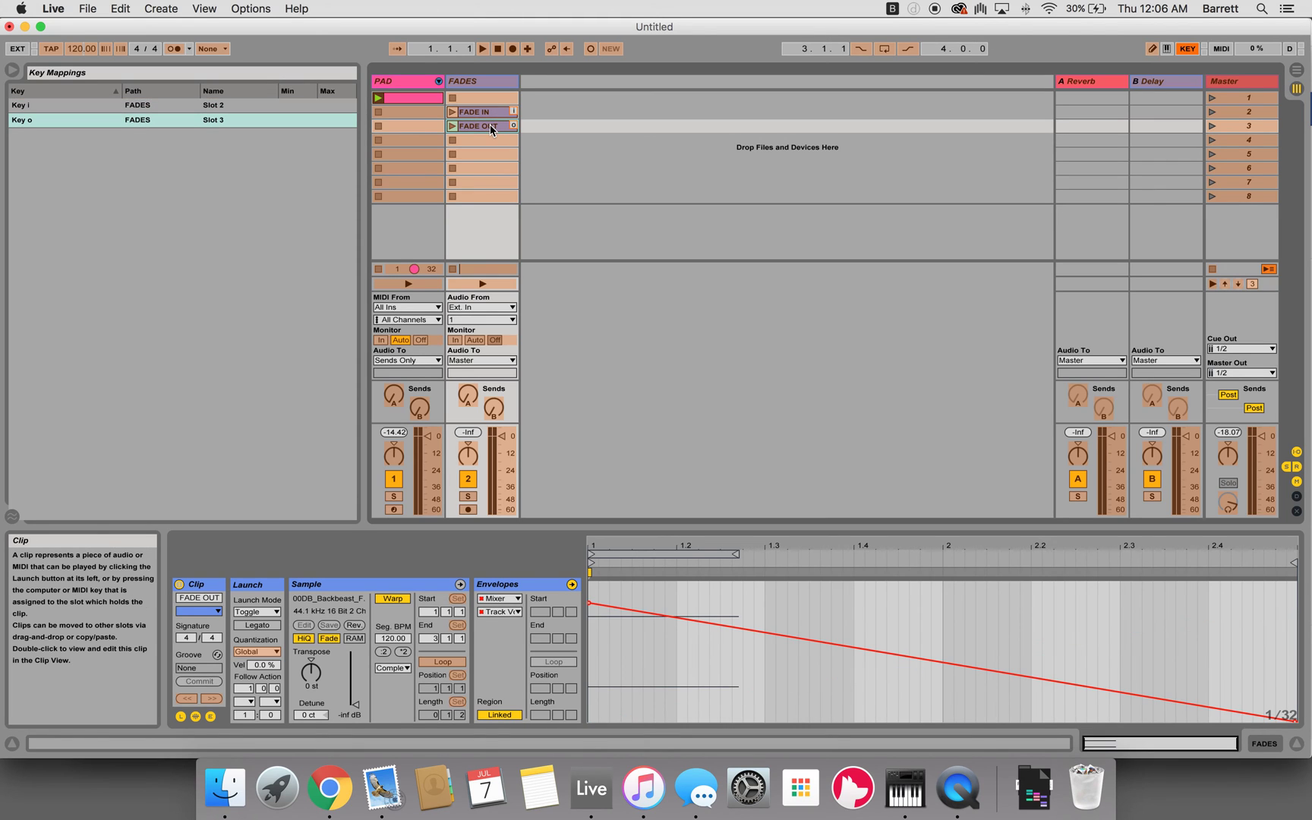
{"action": "key", "text": "super+k"}
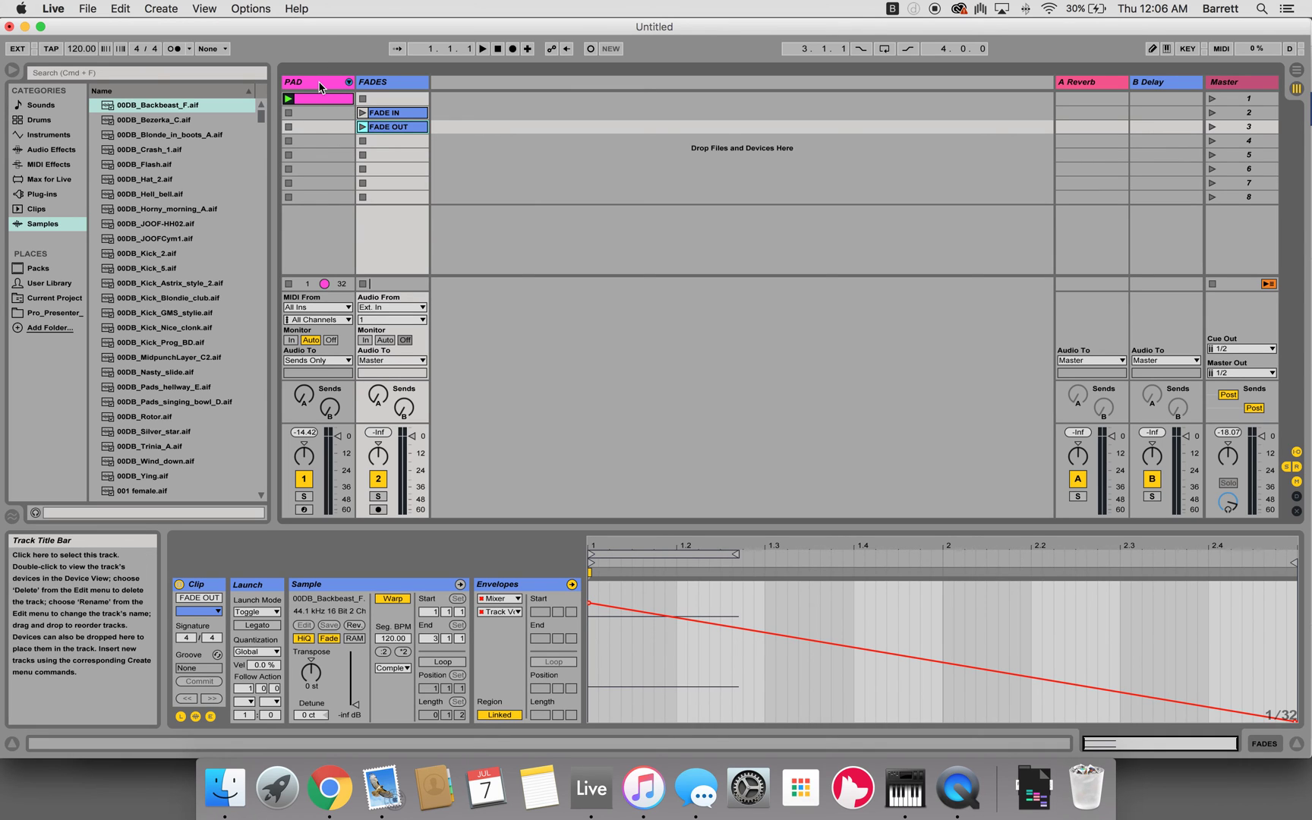
Set the PAD track's Audio To output to FADES and switch FADES monitoring to In
{"action": "left_click", "coordinate": [315, 81]}
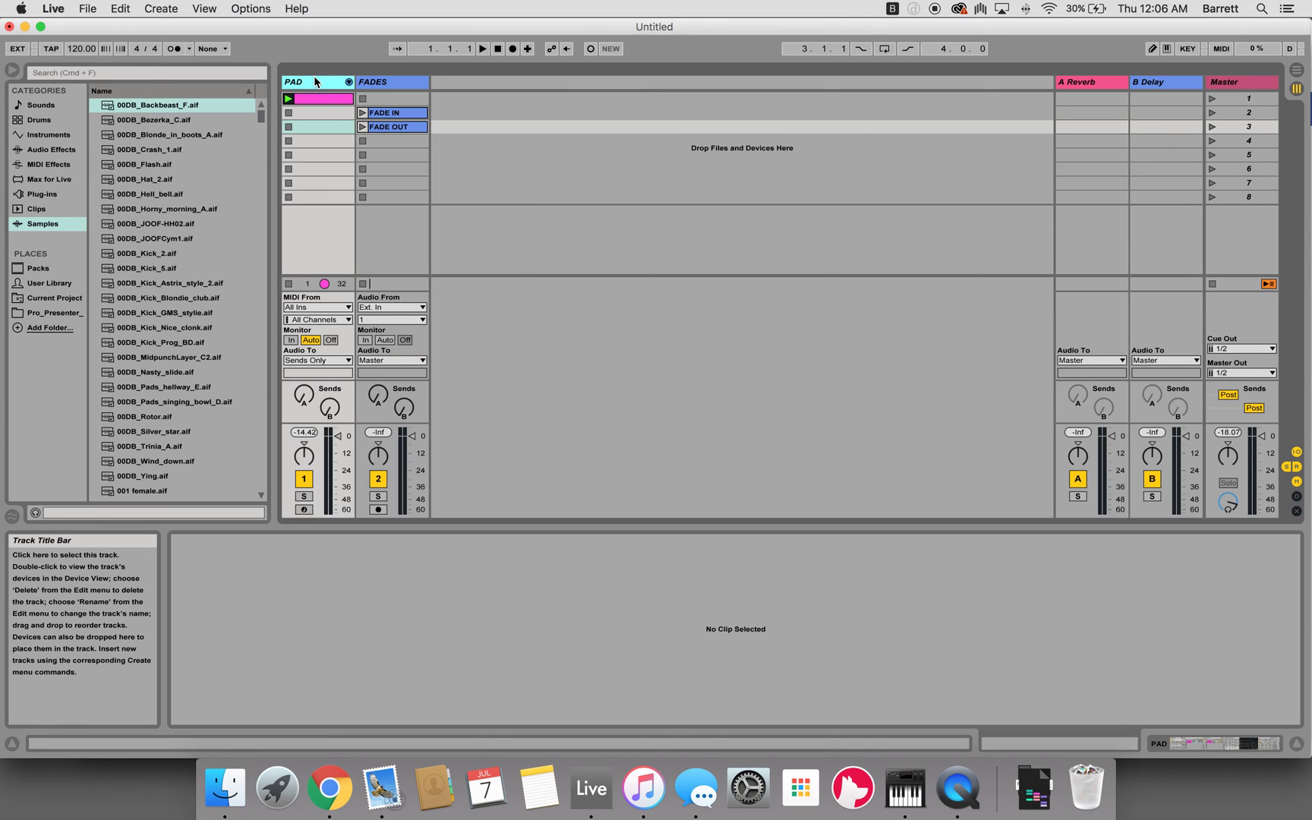
{"action": "left_click", "coordinate": [307, 360]}
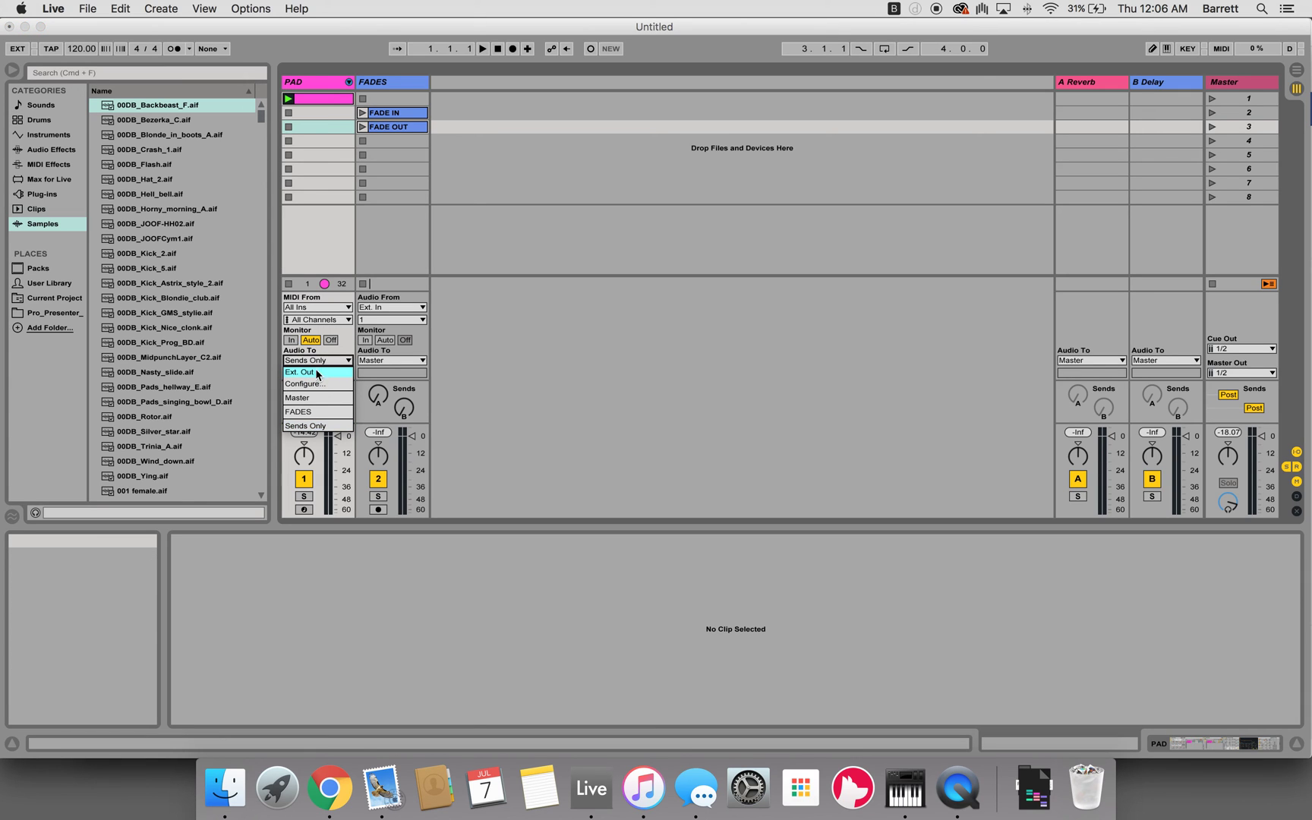
{"action": "left_click", "coordinate": [310, 413]}
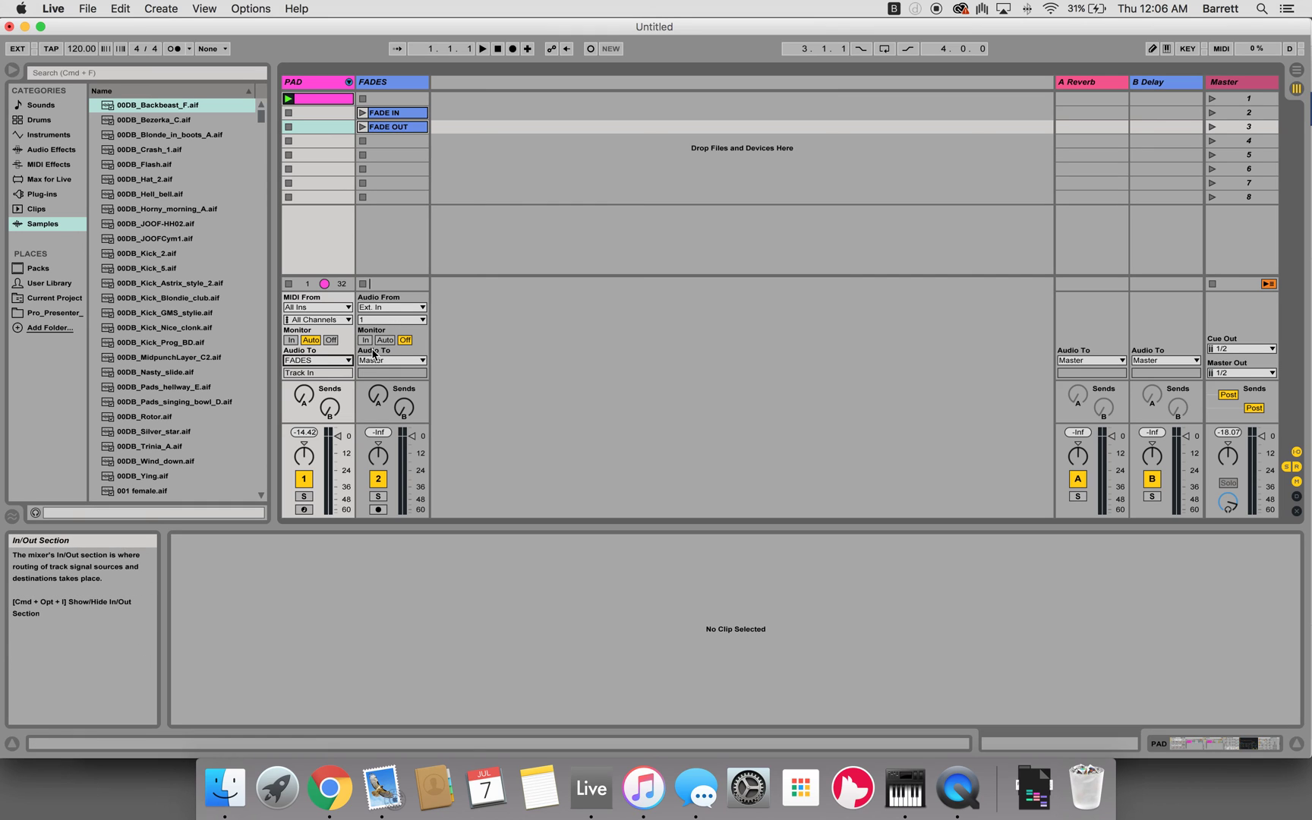
{"action": "left_click", "coordinate": [365, 340]}
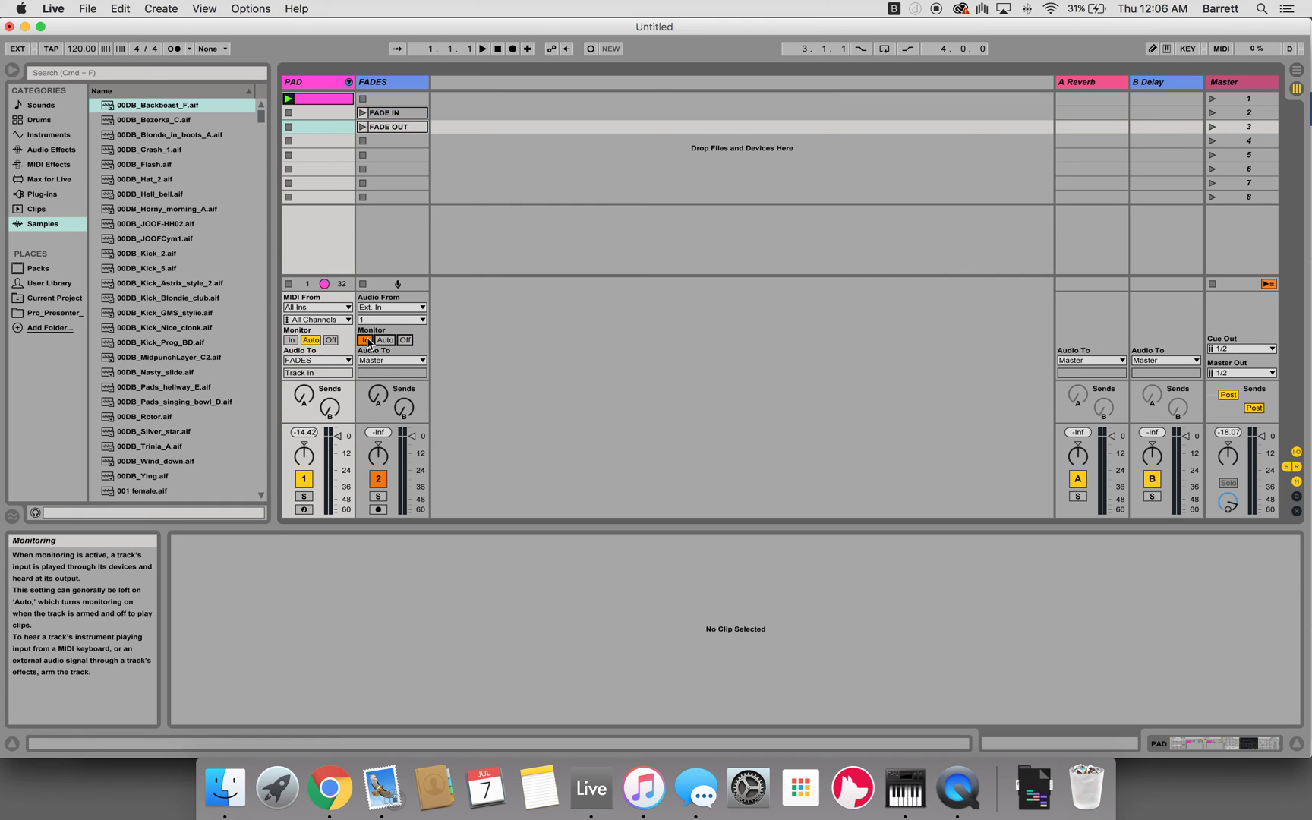
Launch FADE IN, then FADE OUT to hear the PAD fades, and hide the browser
{"action": "left_click", "coordinate": [362, 114]}
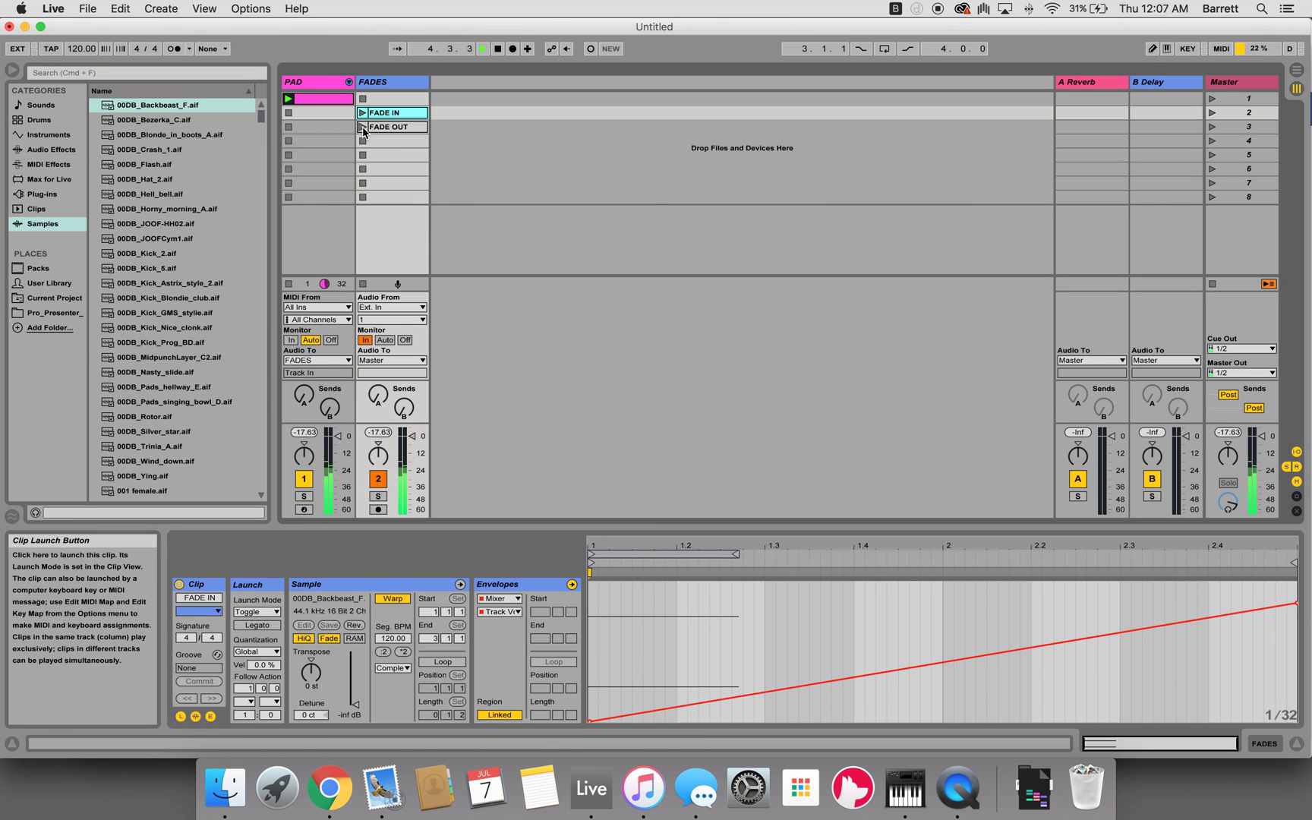
{"action": "left_click", "coordinate": [363, 129]}
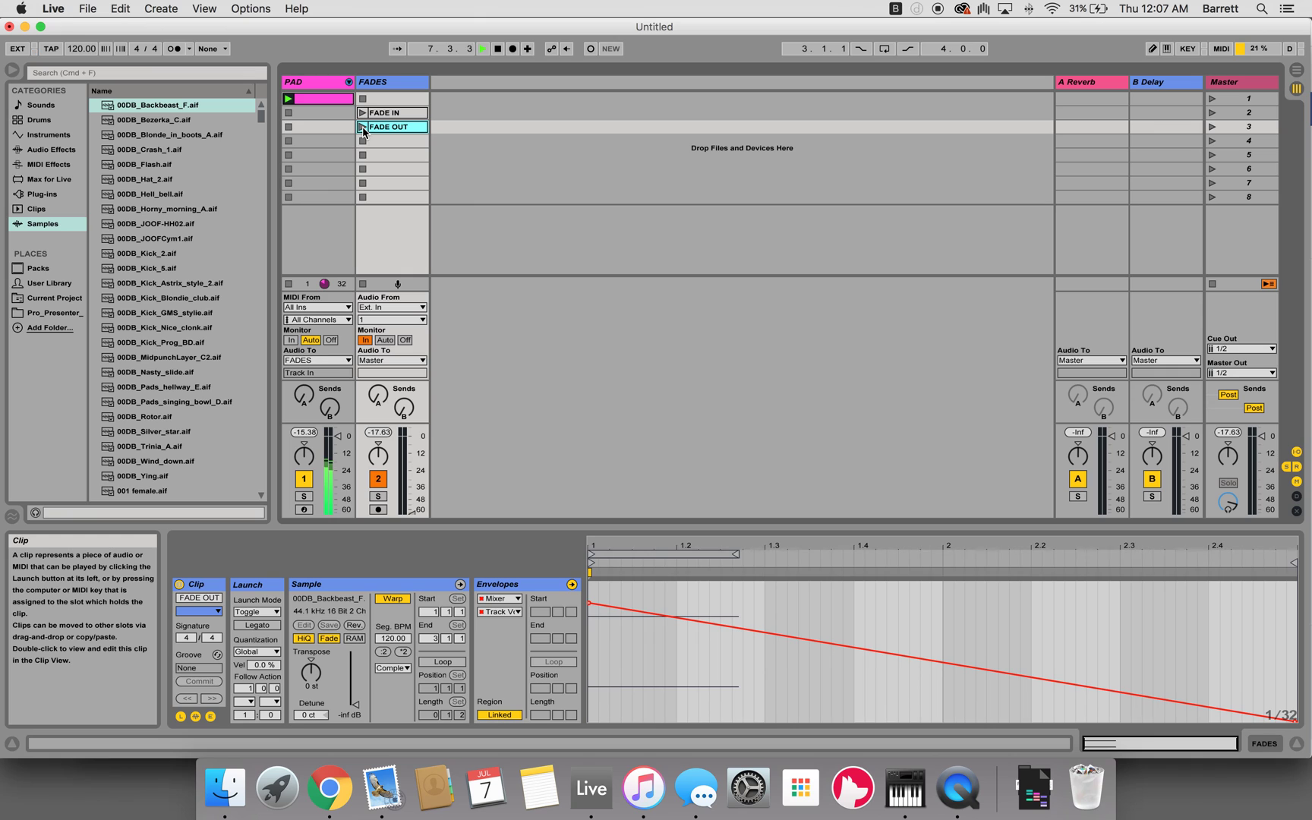
{"action": "left_click", "coordinate": [12, 69]}
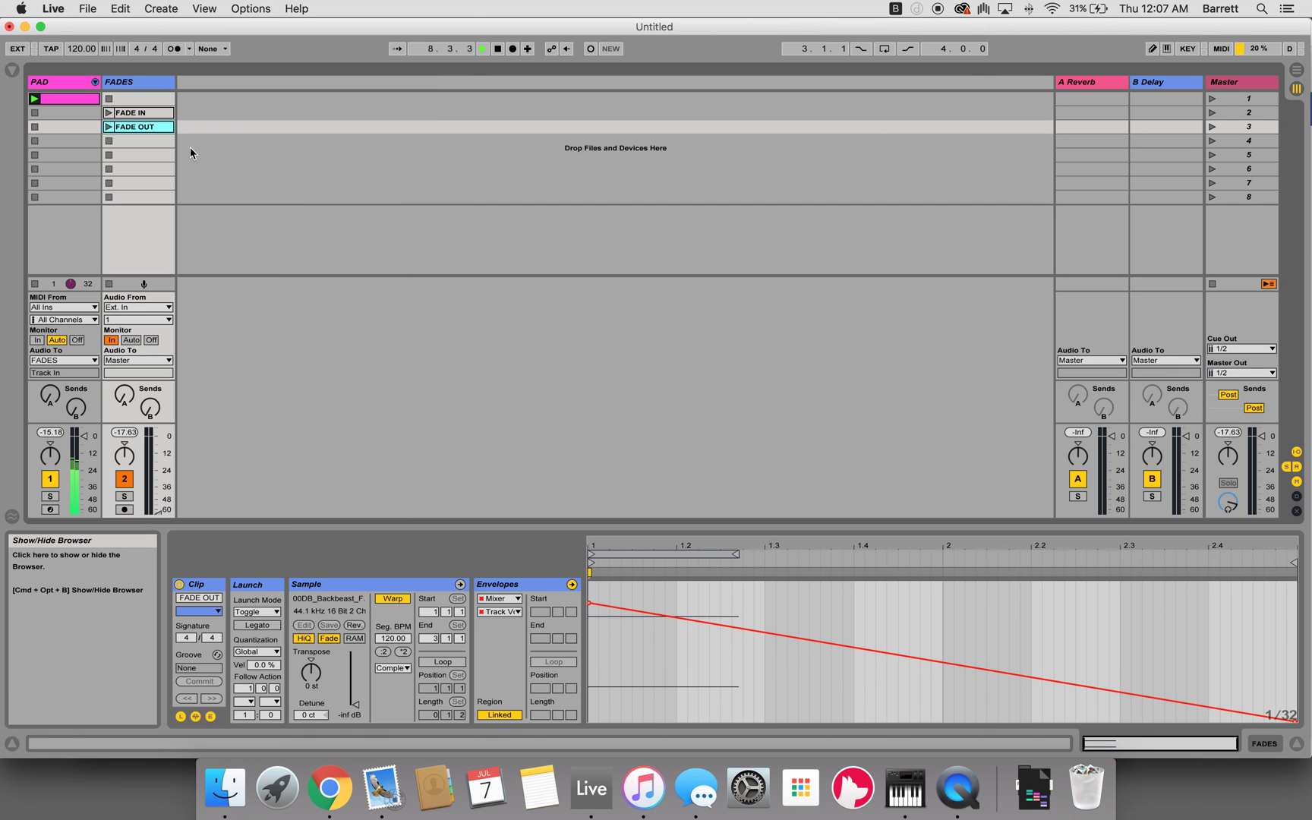